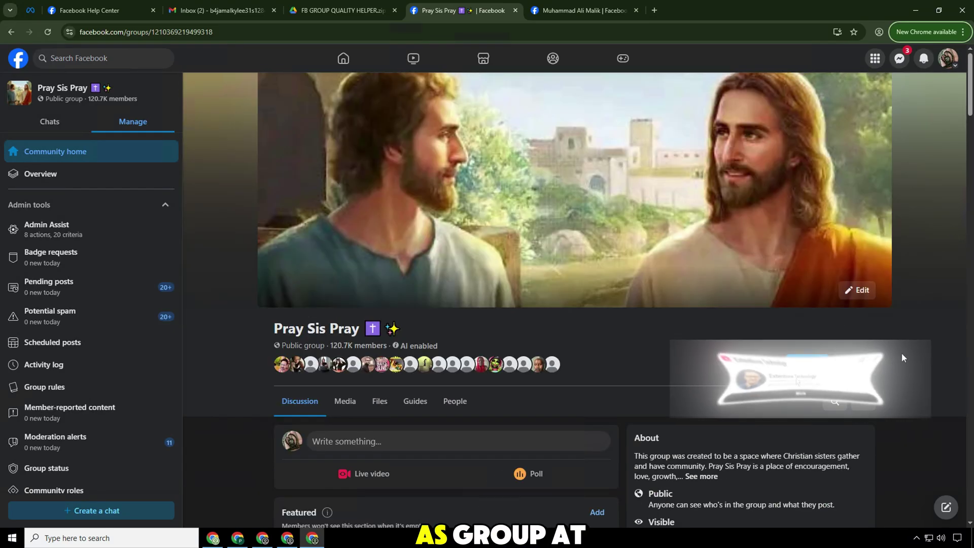
# - Open the Pray Sis Pray group's status page and view the details of its first restriction
pyautogui.click(863, 402)
pyautogui.click(827, 239)
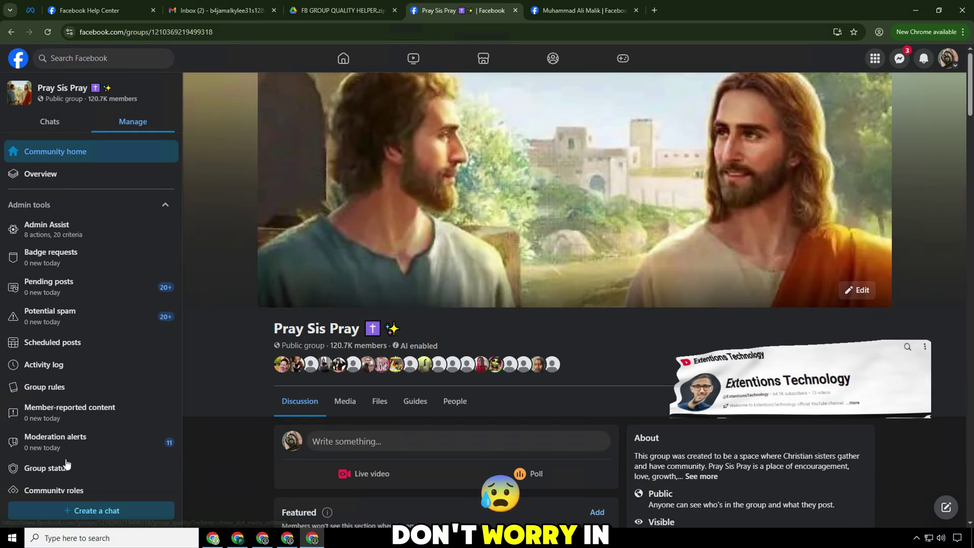
pyautogui.click(54, 470)
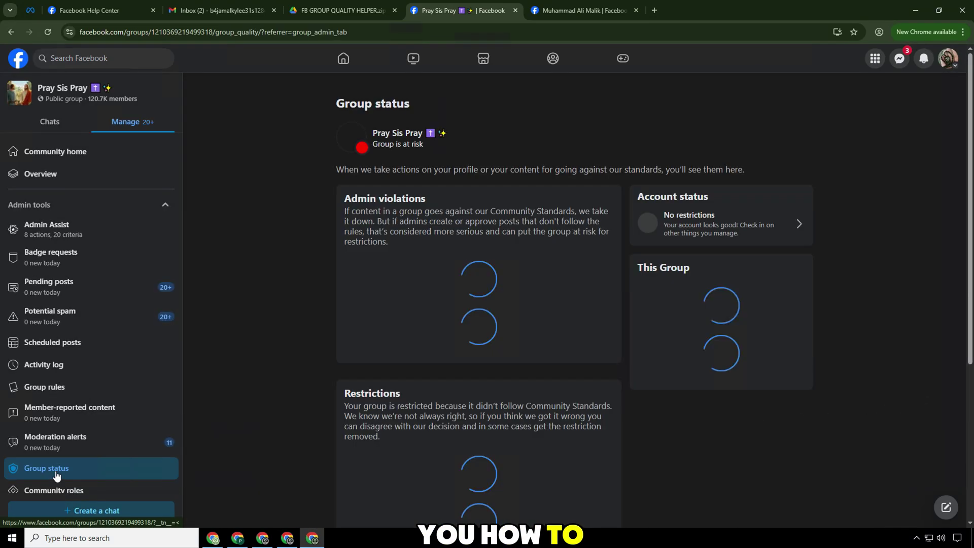
pyautogui.tripleClick(392, 147)
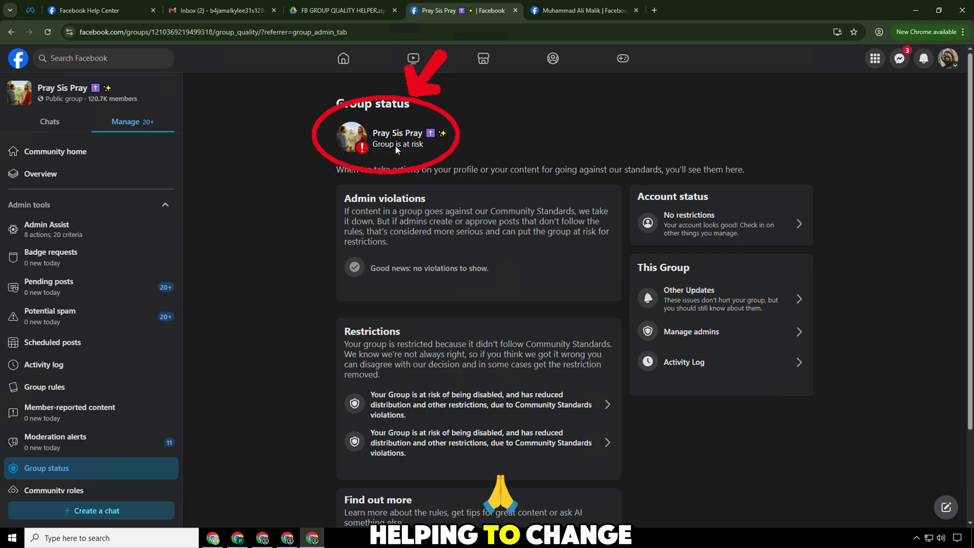
pyautogui.click(433, 410)
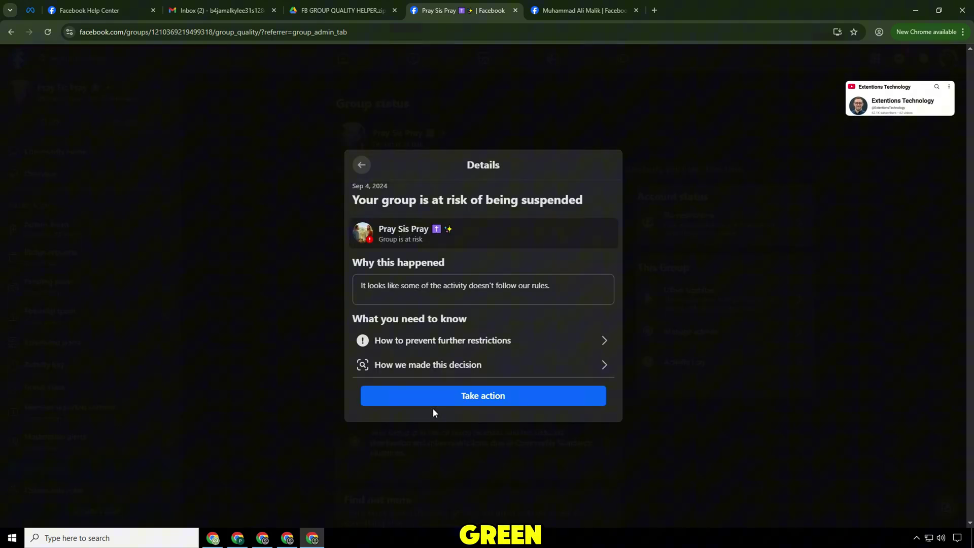
pyautogui.moveTo(352, 200); pyautogui.dragTo(608, 207)
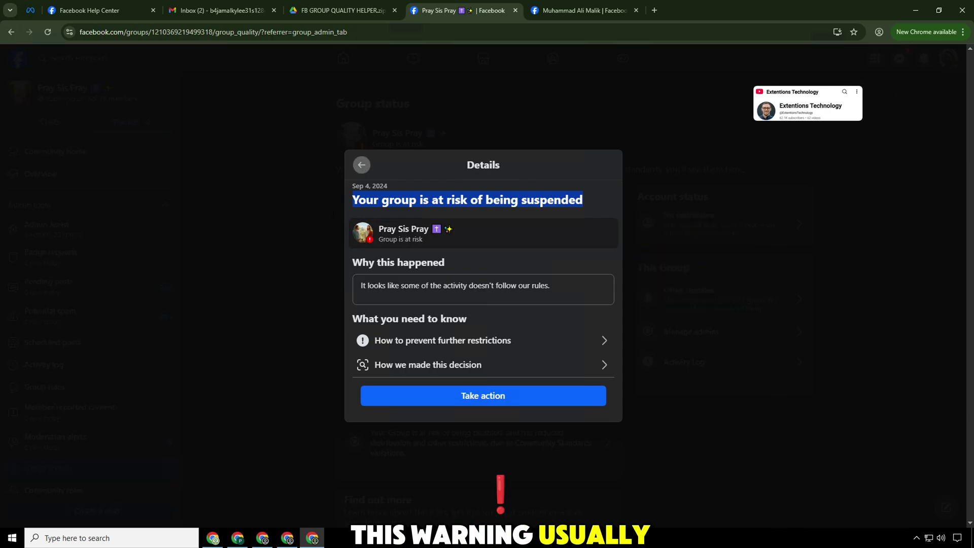
# - Close the first restriction's details, check the second restriction's details, and reload the group status page
pyautogui.click(291, 245)
pyautogui.scroll(-2, 286, 245)
pyautogui.click(393, 325)
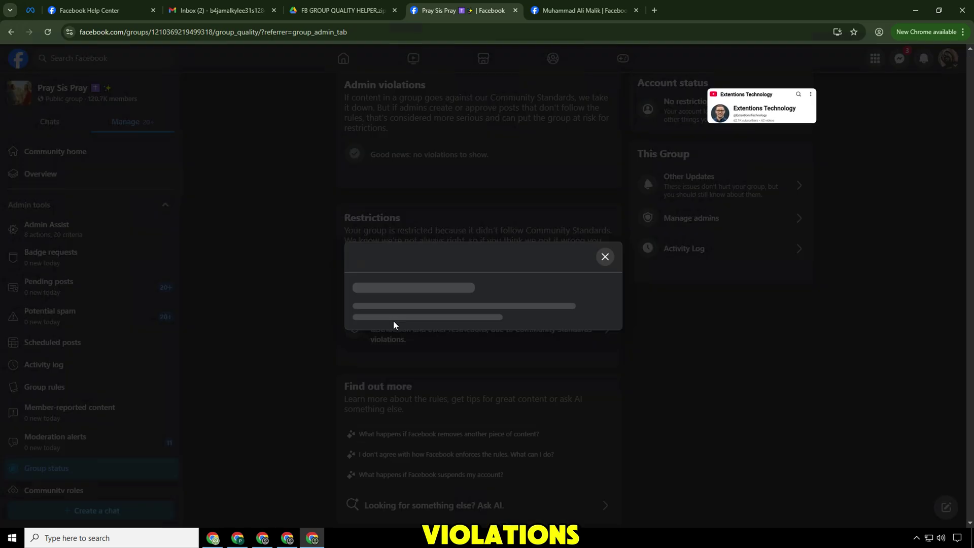
pyautogui.click(363, 165)
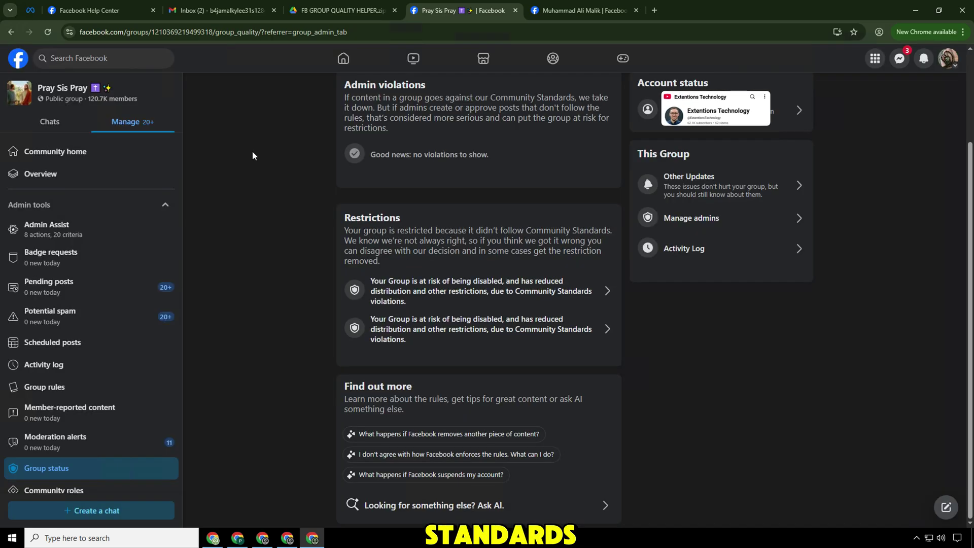
pyautogui.press('F5')
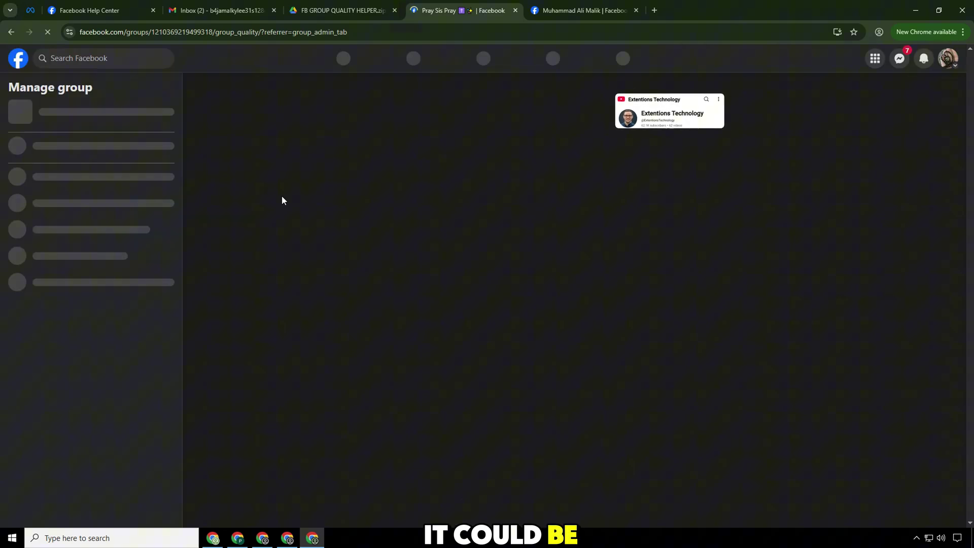
# - Review the group's Participants insights, from the top contributors to the age, country and city breakdowns
pyautogui.scroll(-5, 102, 353)
pyautogui.scroll(-1, 103, 357)
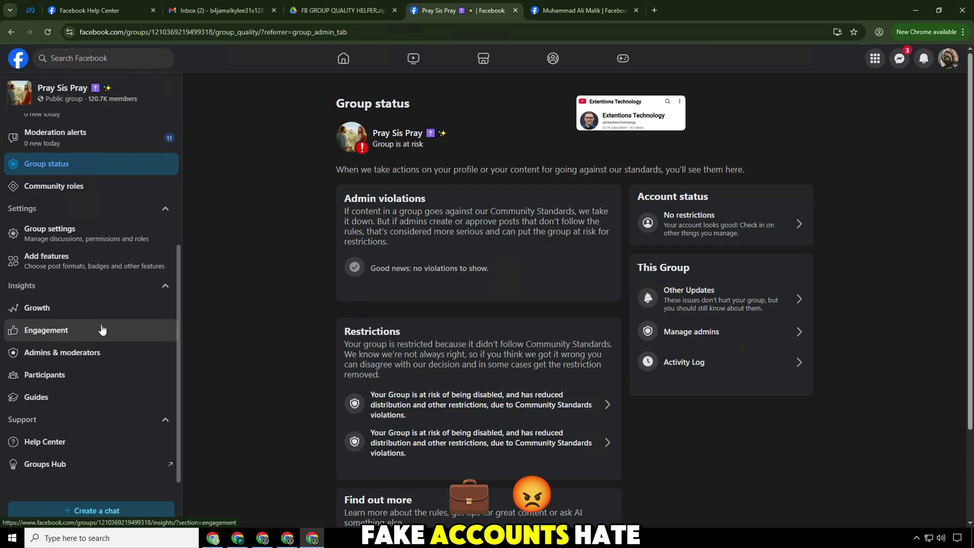
pyautogui.click(79, 378)
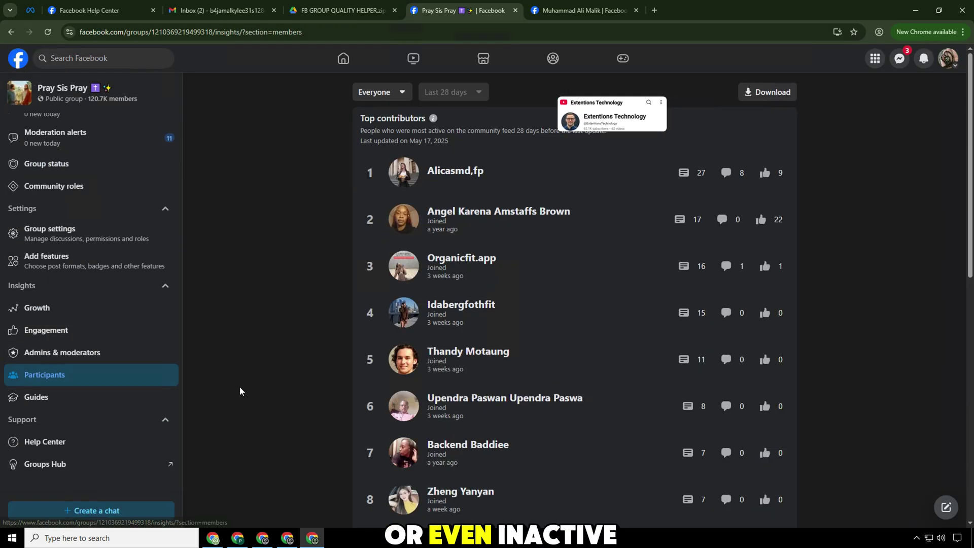
pyautogui.scroll(-9, 239, 383)
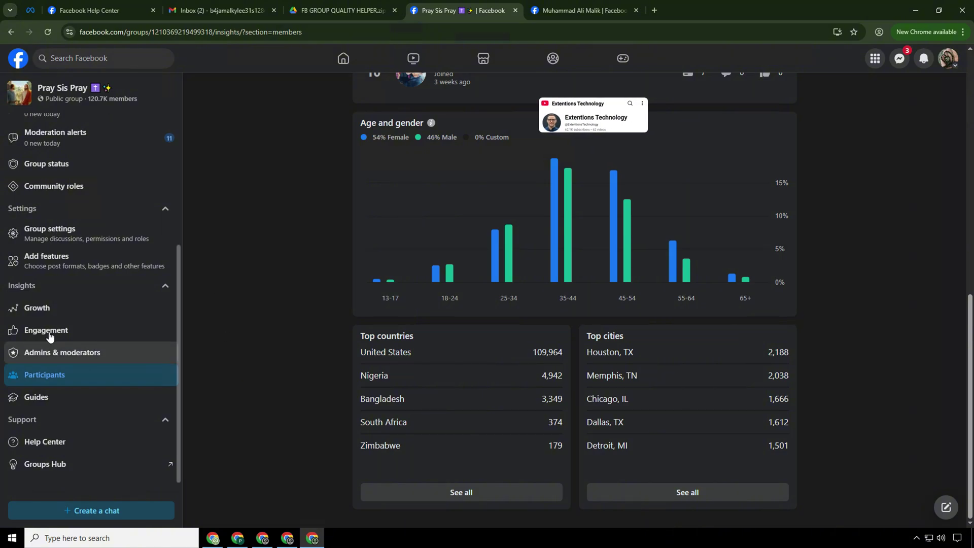
# - Review the group's Engagement insights and its Growth insights
pyautogui.click(40, 331)
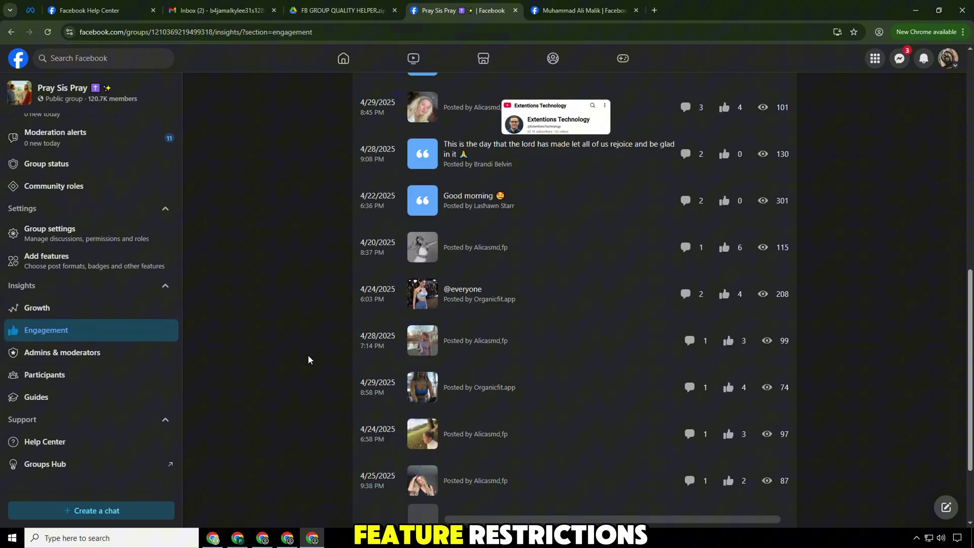
pyautogui.scroll(15, 308, 355)
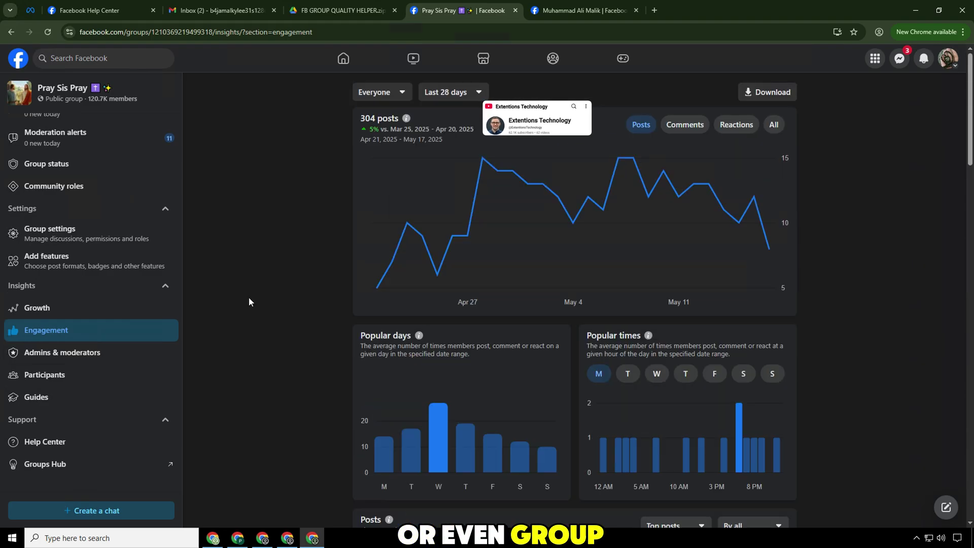
pyautogui.click(56, 314)
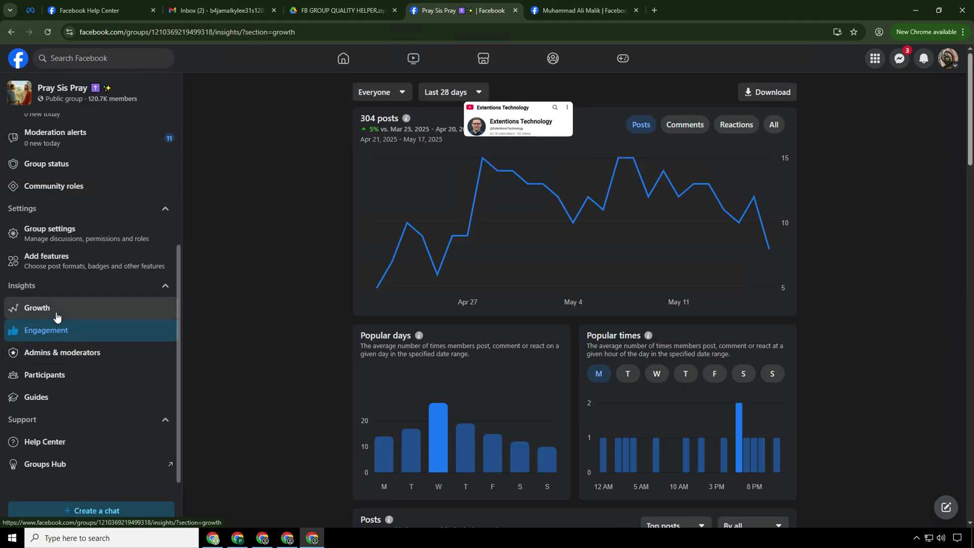
pyautogui.scroll(-1, 780, 446)
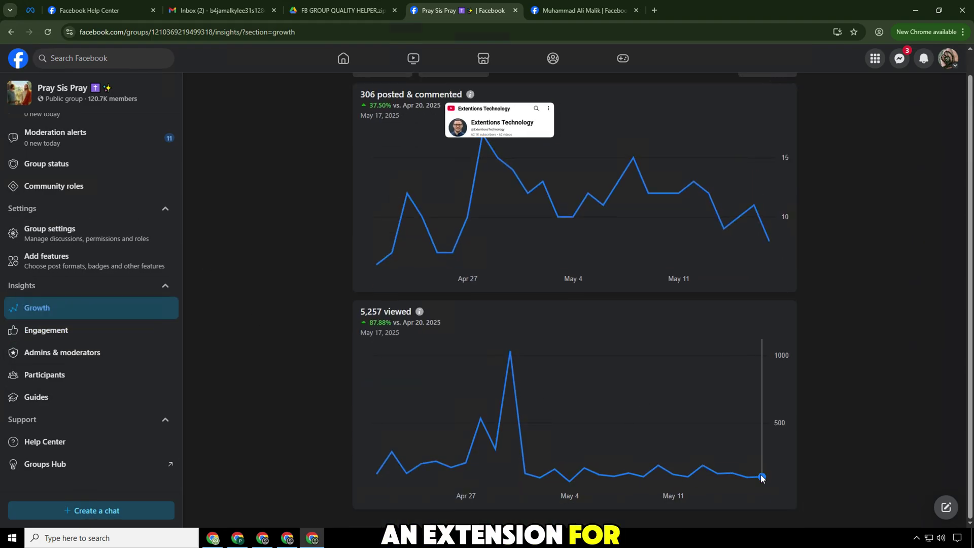
# - Return to the group status page, review the first restriction's details again, and close them
pyautogui.scroll(2, 64, 257)
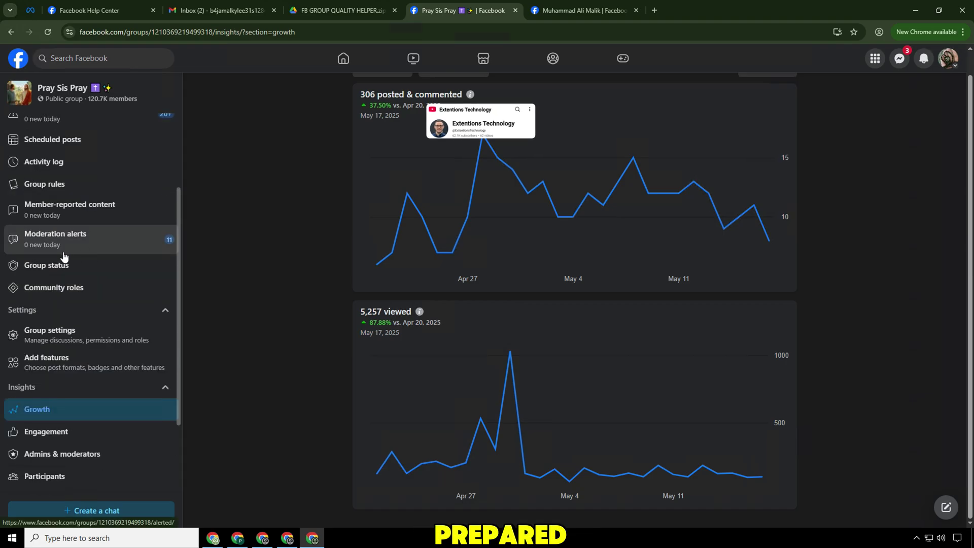
pyautogui.click(62, 263)
pyautogui.click(461, 405)
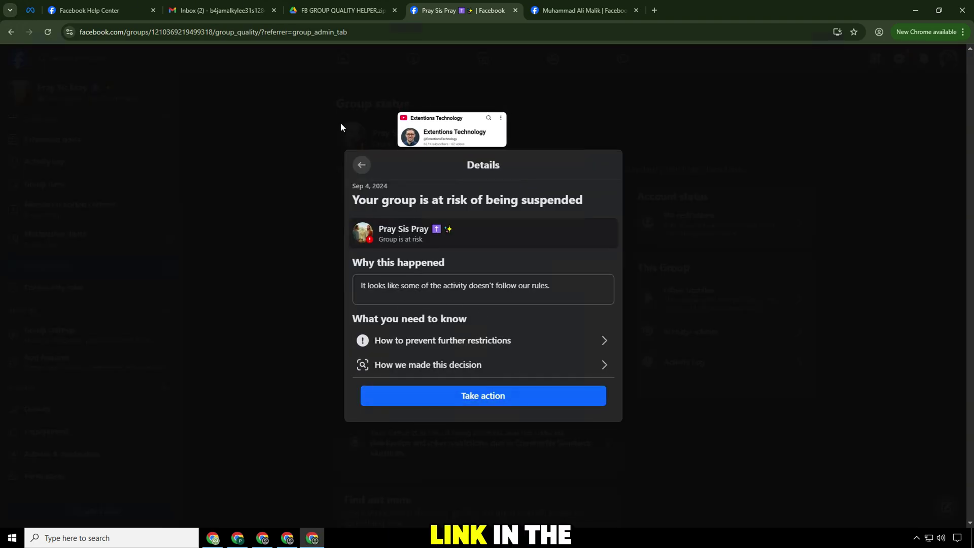
pyautogui.click(360, 165)
# - Switch to the Google Drive page and download FB GROUP QUALITY HELPER.zip
pyautogui.click(339, 5)
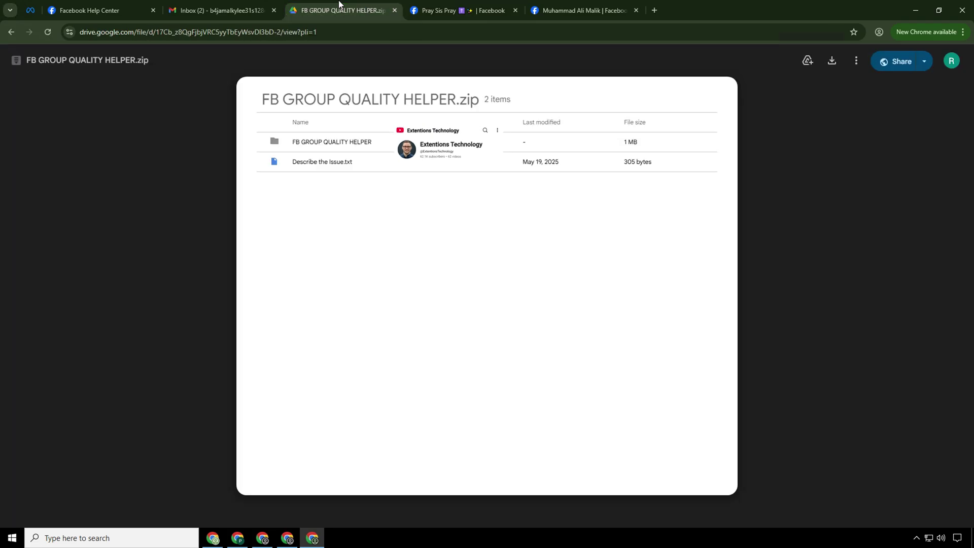
pyautogui.moveTo(262, 99); pyautogui.dragTo(442, 101)
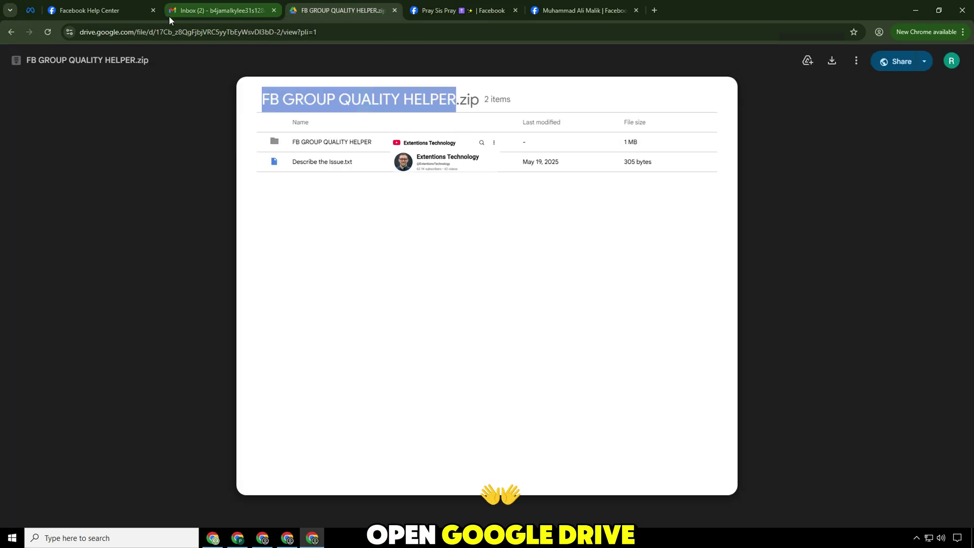
pyautogui.click(211, 37)
pyautogui.click(363, 260)
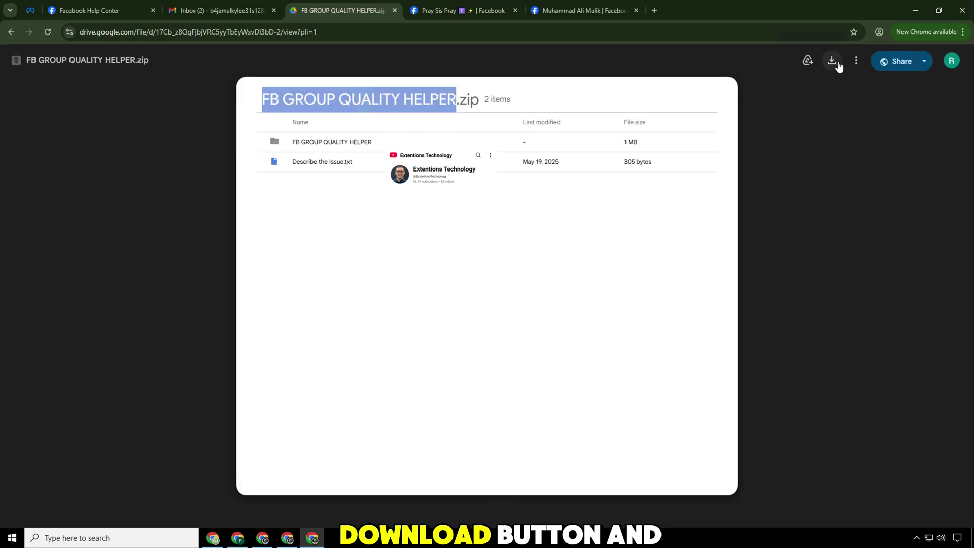
pyautogui.click(576, 94)
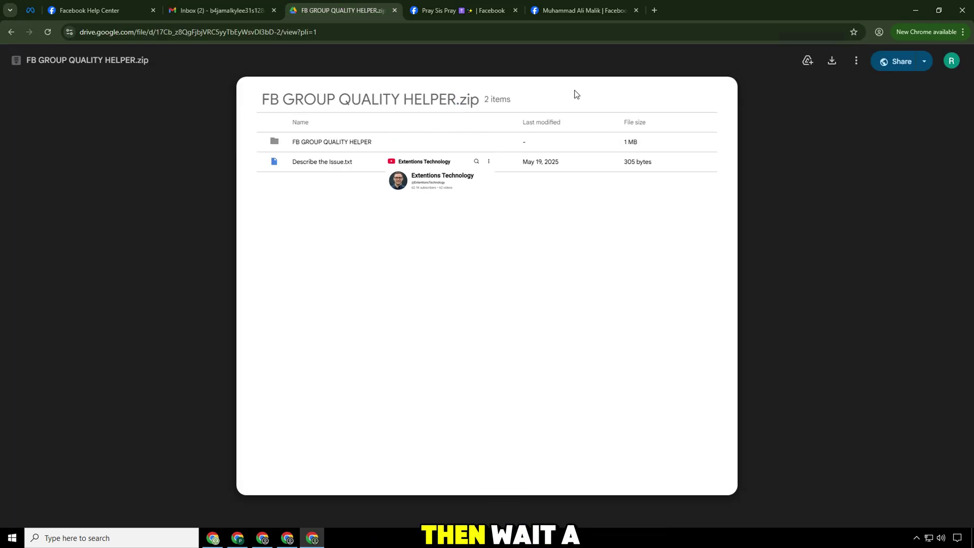
pyautogui.click(833, 61)
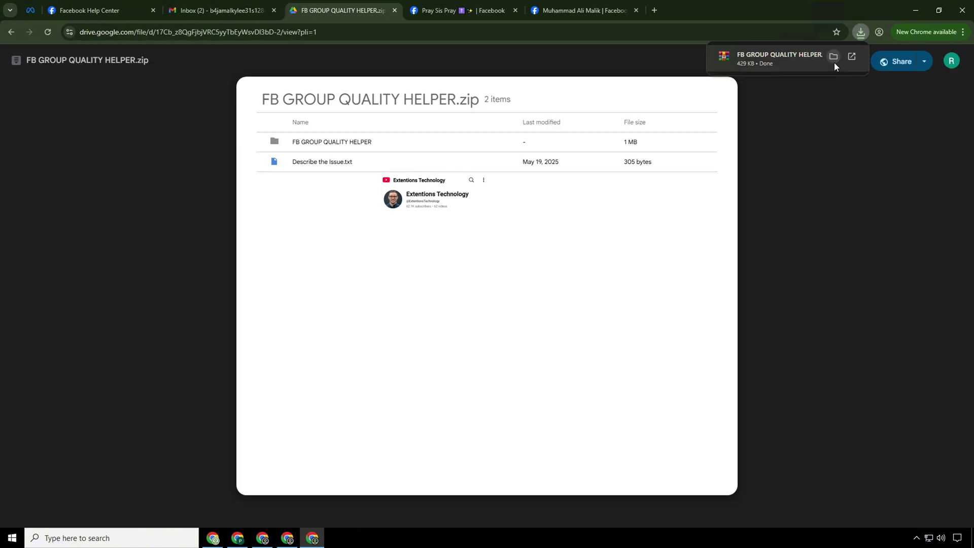
# - Open Chrome's extension management page and enable Developer mode
pyautogui.click(953, 32)
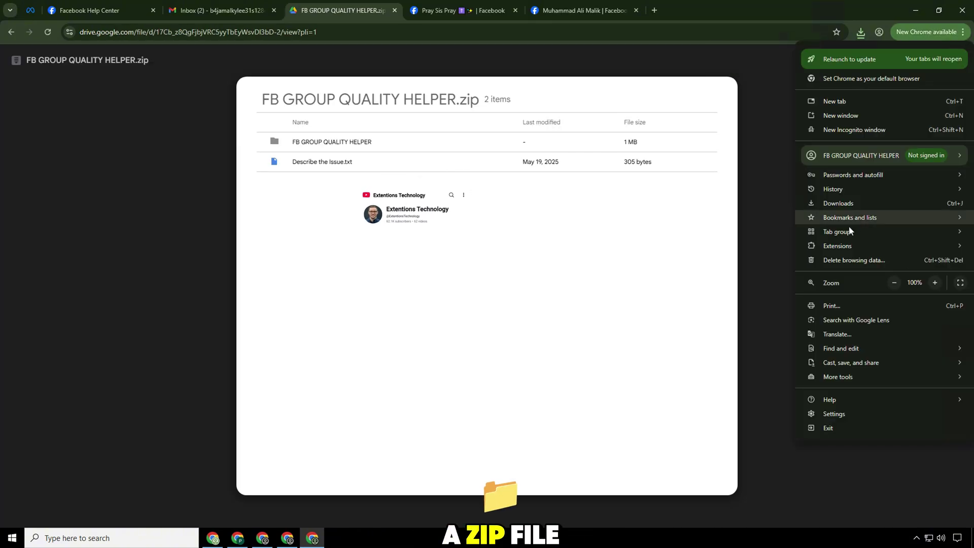
pyautogui.moveTo(815, 247)
pyautogui.click(729, 246)
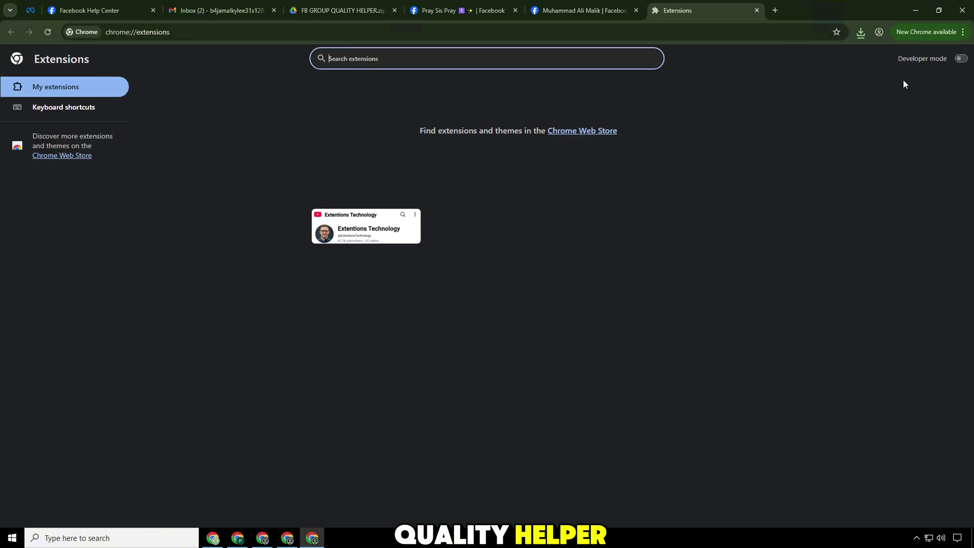
pyautogui.moveTo(926, 62); pyautogui.dragTo(949, 60)
pyautogui.click(960, 59)
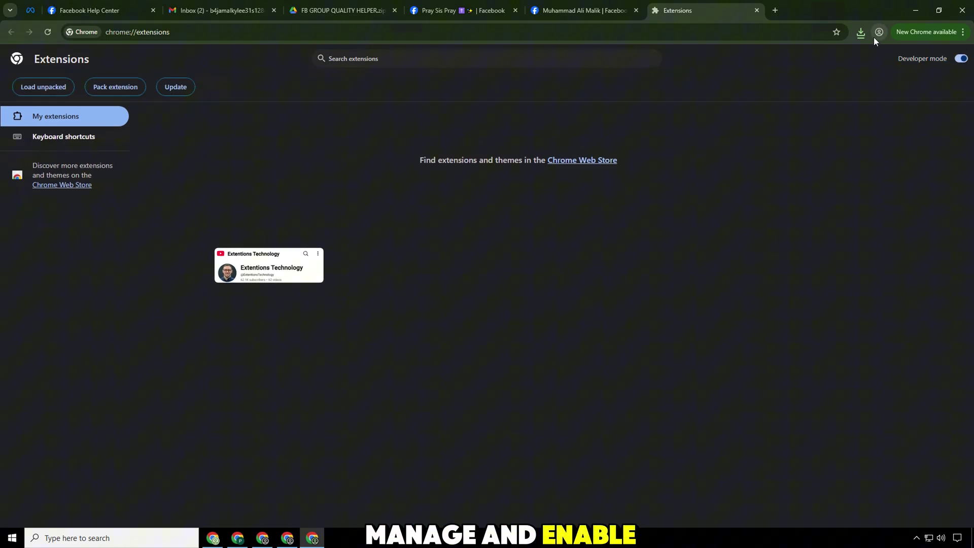
# - Extract the downloaded FB GROUP QUALITY HELPER archive into its own folder and load the extension folder inside it into Chrome's Extensions page
pyautogui.click(857, 34)
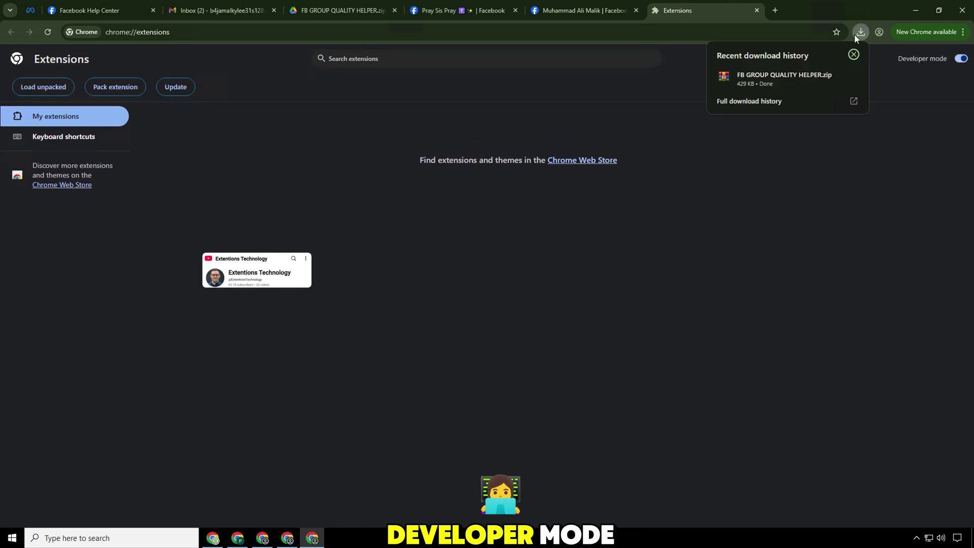
pyautogui.click(830, 76)
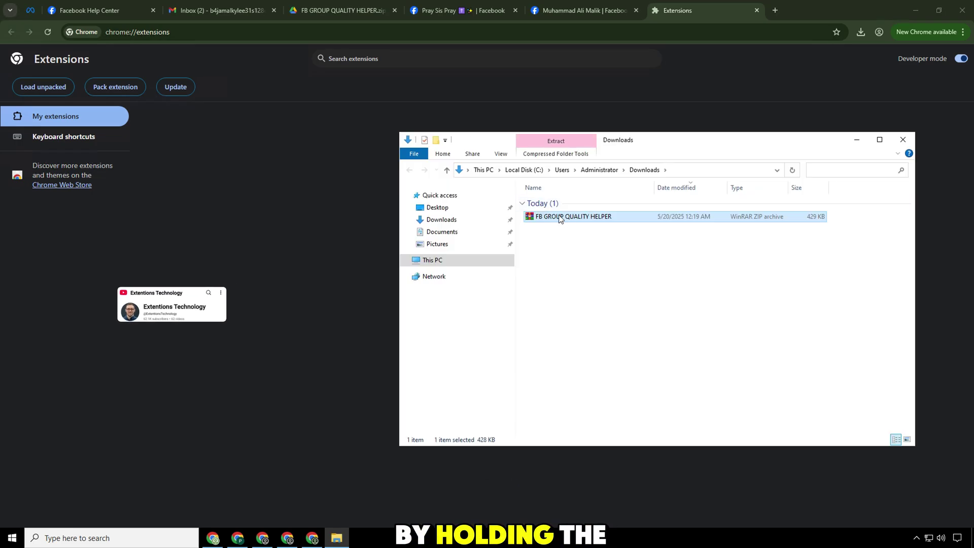
pyautogui.rightClick(550, 217)
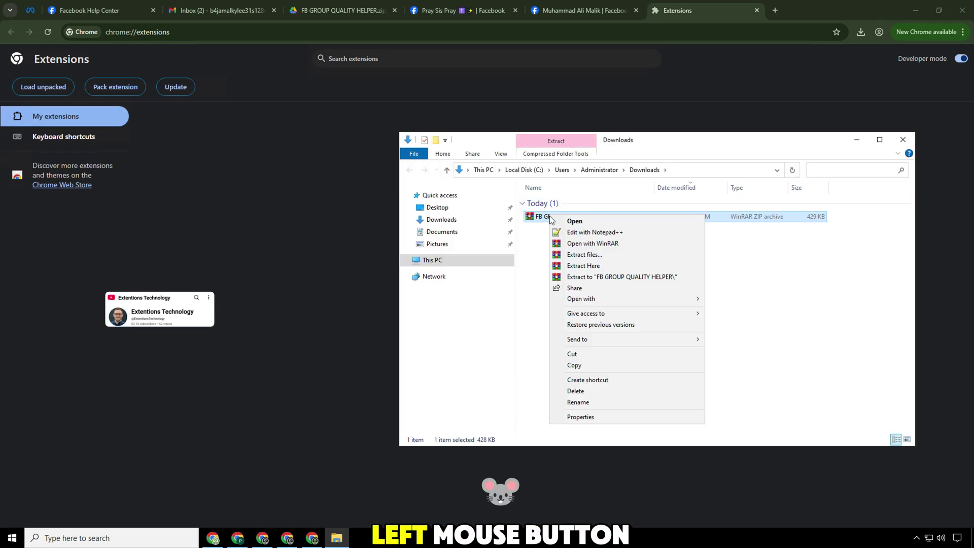
pyautogui.click(587, 277)
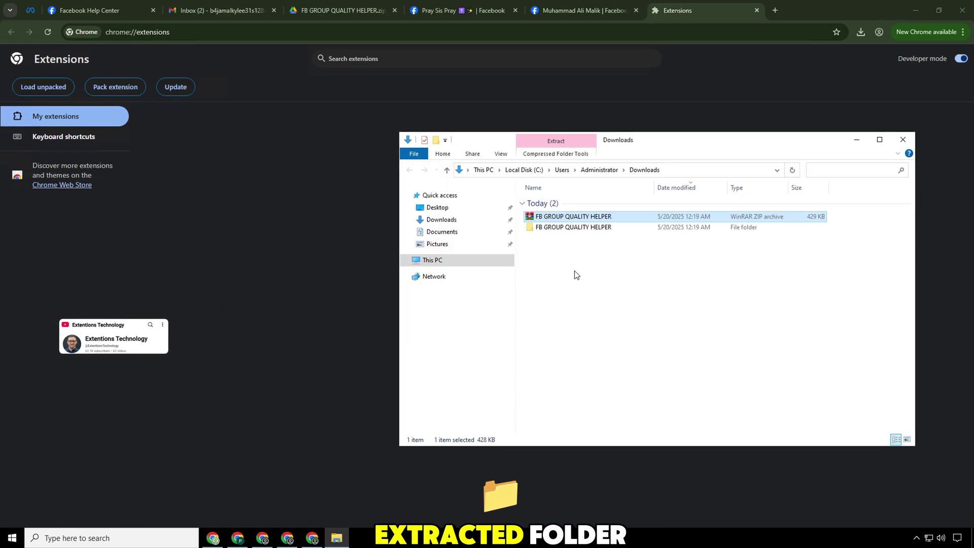
pyautogui.doubleClick(558, 228)
pyautogui.moveTo(558, 202); pyautogui.dragTo(261, 210)
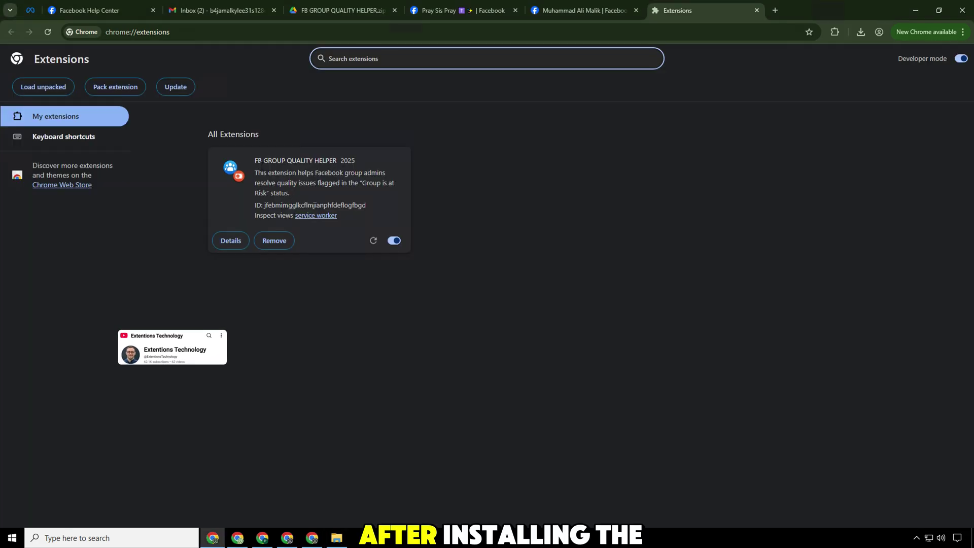
# - Read the name and description of the installed FB GROUP QUALITY HELPER extension and reload it
pyautogui.moveTo(255, 160); pyautogui.dragTo(349, 165)
pyautogui.click(349, 165)
pyautogui.moveTo(254, 173); pyautogui.dragTo(305, 195)
pyautogui.click(304, 195)
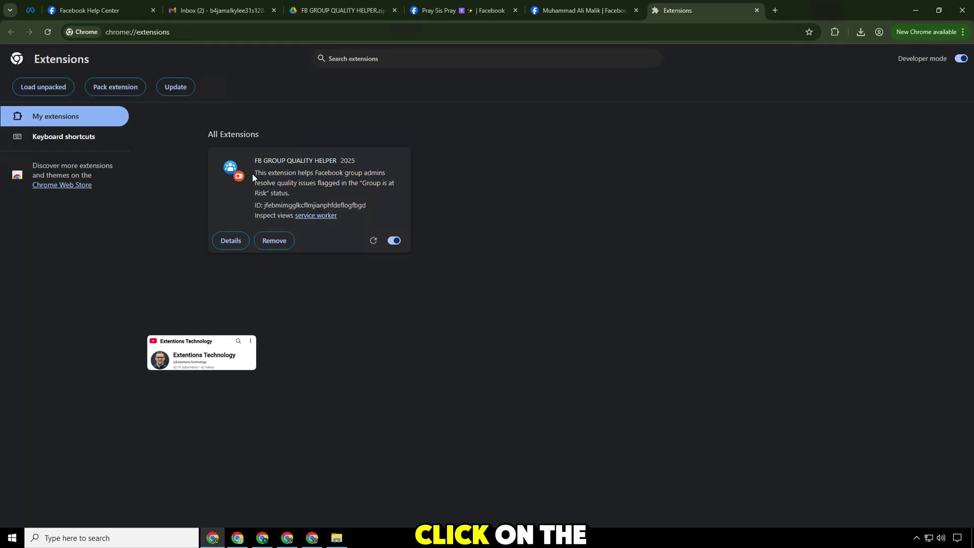
pyautogui.moveTo(254, 174); pyautogui.dragTo(350, 196)
pyautogui.click(350, 196)
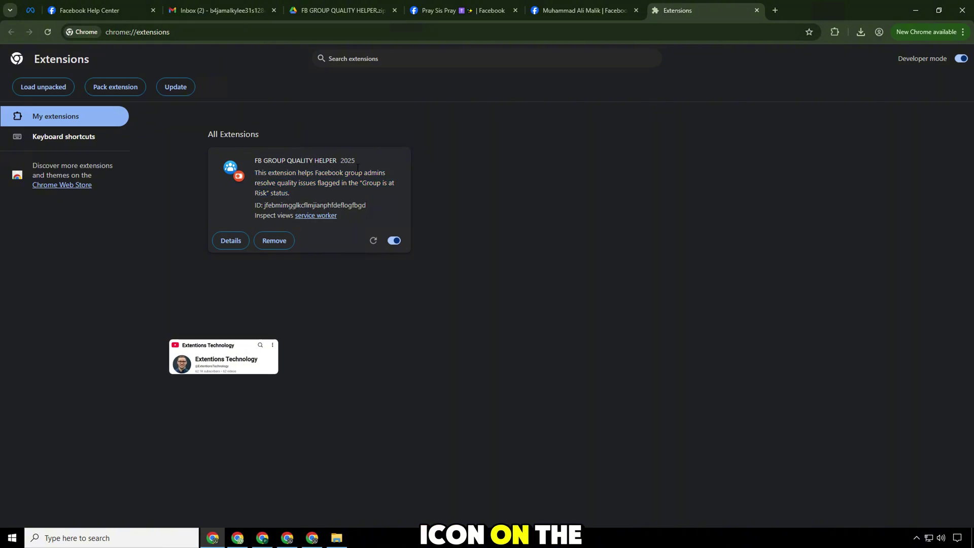
pyautogui.click(190, 90)
pyautogui.click(189, 88)
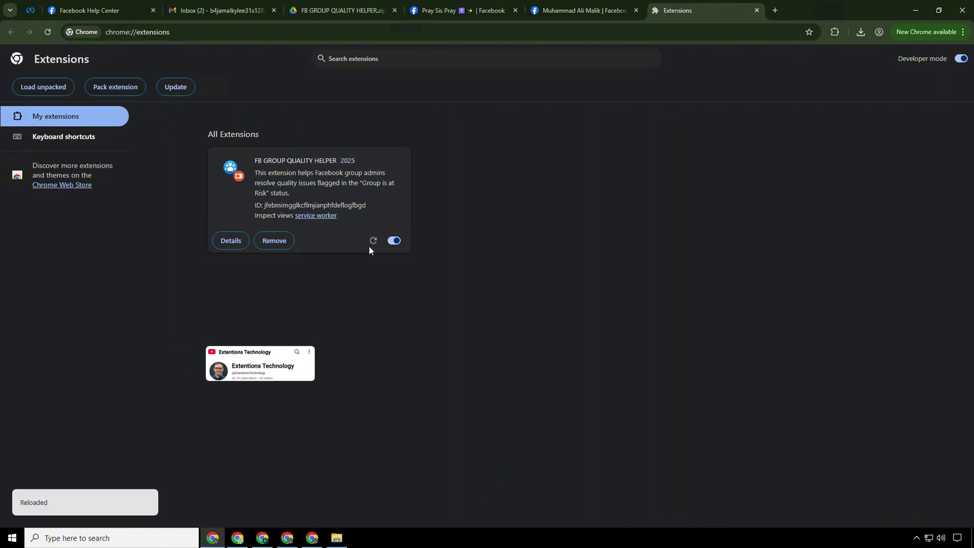
# - Pin the FB GROUP QUALITY HELPER extension to the browser toolbar and open its restriction appeal form
pyautogui.click(834, 32)
pyautogui.click(799, 111)
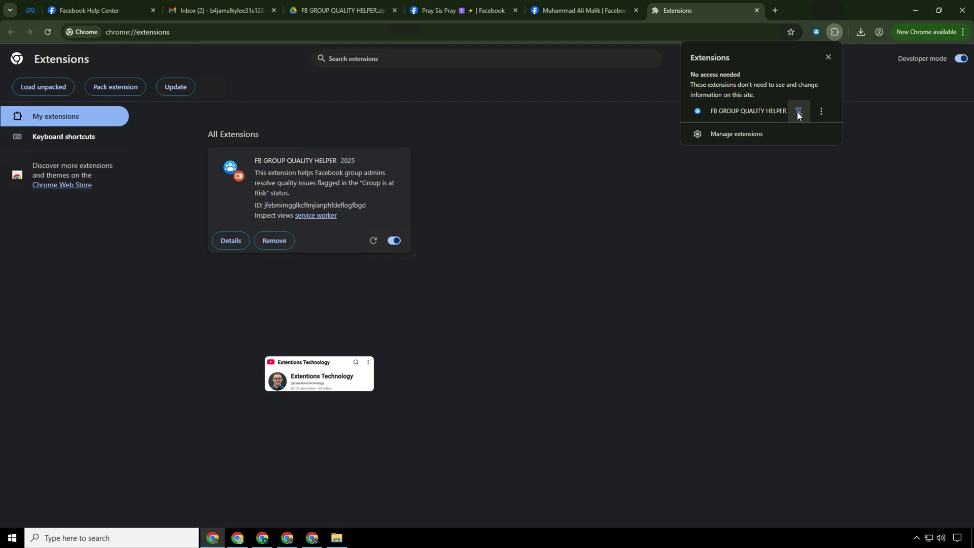
pyautogui.click(723, 111)
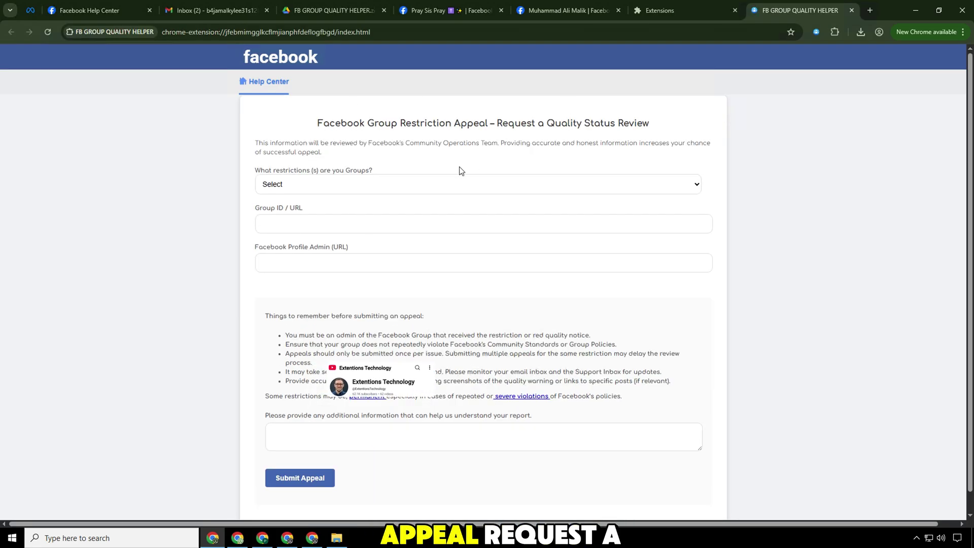
# - Read the appeal form's introduction and select the restriction stating the group's quality is rated "Red" and it is at risk of being disabled or restricted
pyautogui.moveTo(318, 123); pyautogui.dragTo(672, 127)
pyautogui.moveTo(254, 144); pyautogui.dragTo(355, 151)
pyautogui.click(355, 149)
pyautogui.tripleClick(355, 148)
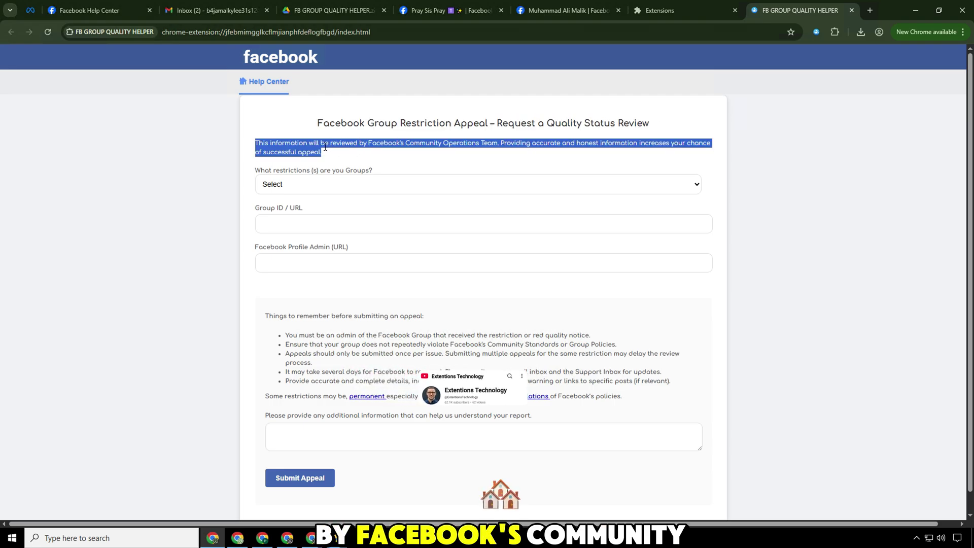
pyautogui.moveTo(256, 170); pyautogui.dragTo(373, 173)
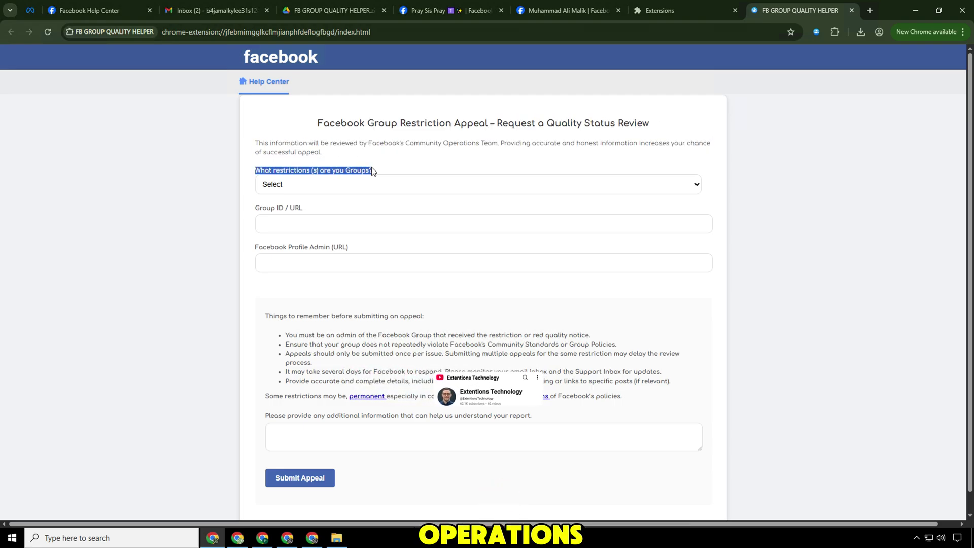
pyautogui.click(347, 189)
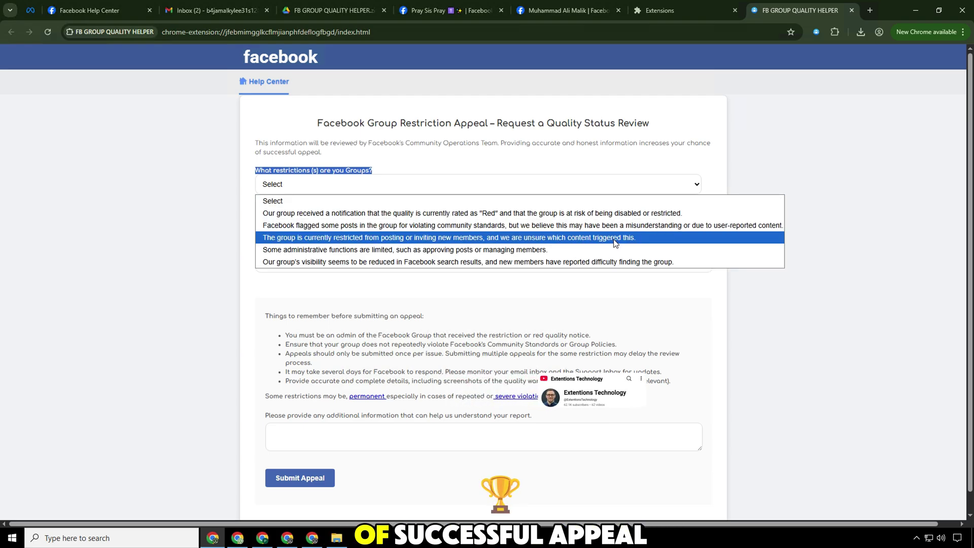
pyautogui.click(355, 213)
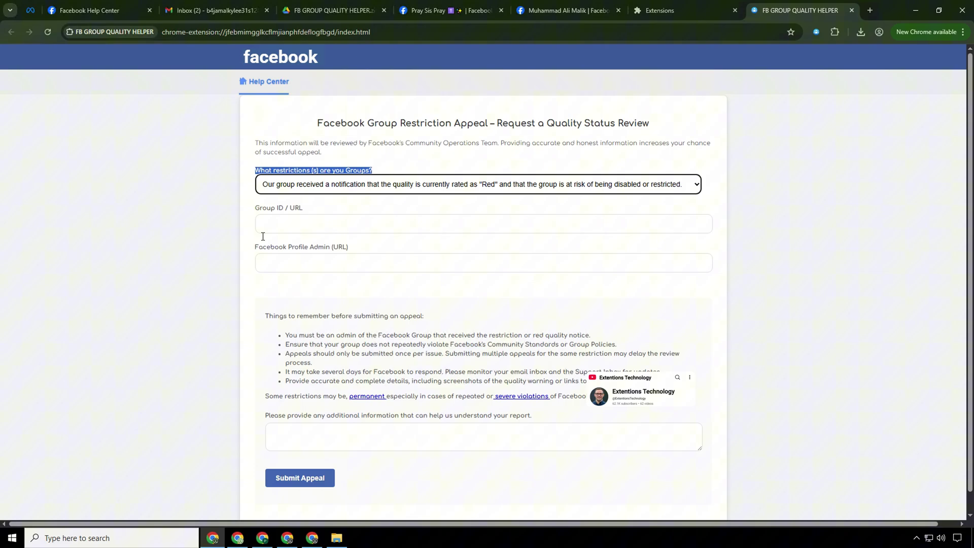
# - Open the Pray Sis Pray group's community home and copy the group ID from its web address
pyautogui.tripleClick(298, 209)
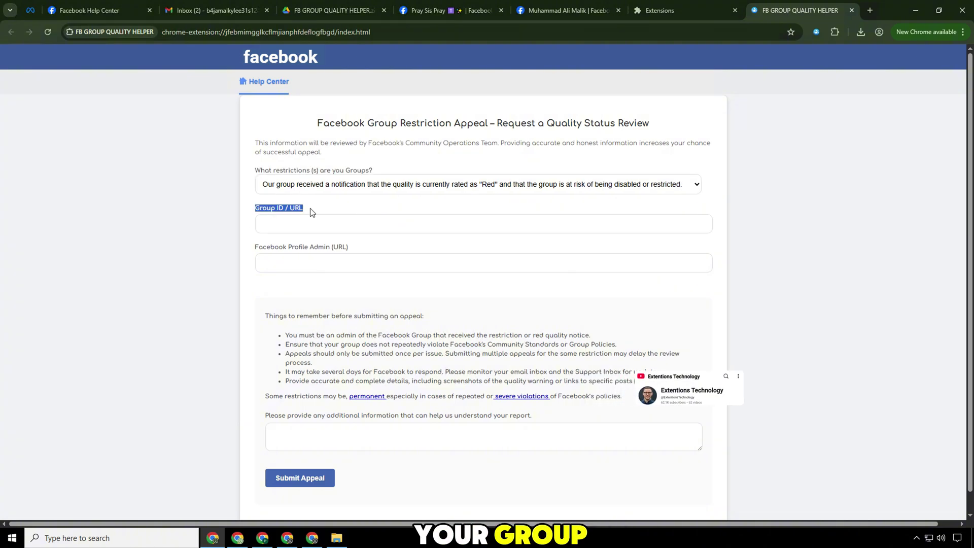
pyautogui.click(269, 224)
pyautogui.click(446, 10)
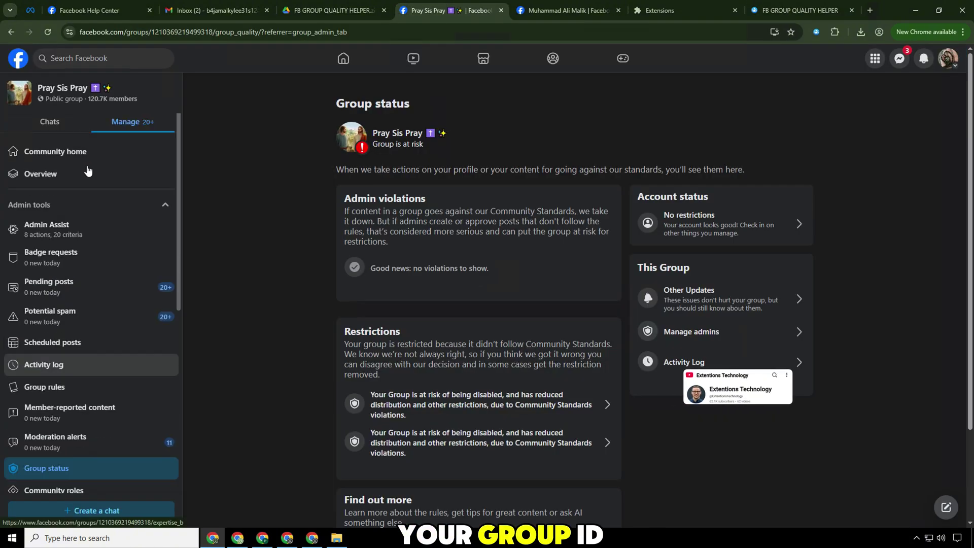
pyautogui.click(71, 151)
pyautogui.doubleClick(206, 32)
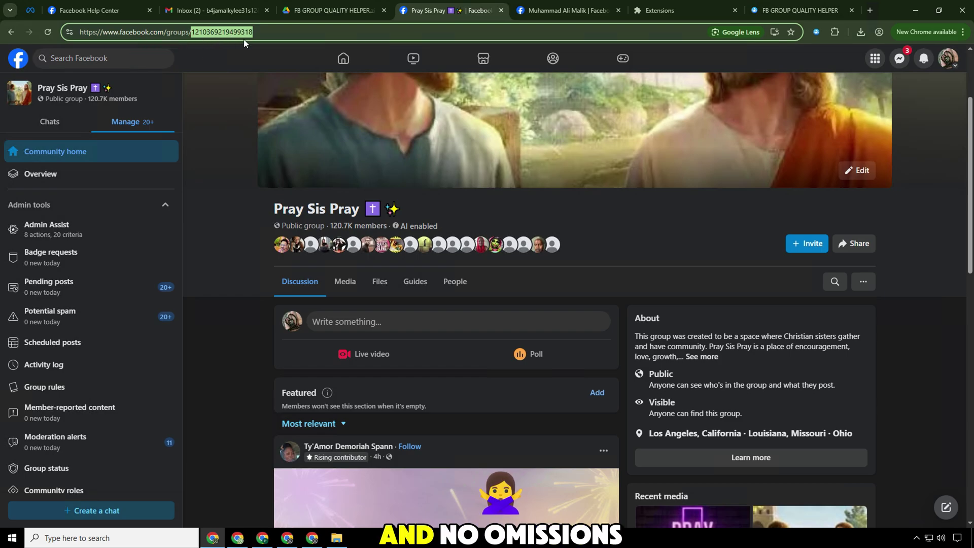
pyautogui.rightClick(238, 36)
pyautogui.click(266, 133)
# - Copy the Pray Sis Pray group's full web address and enter it as the Group ID / URL in the appeal form
pyautogui.click(797, 10)
pyautogui.click(394, 217)
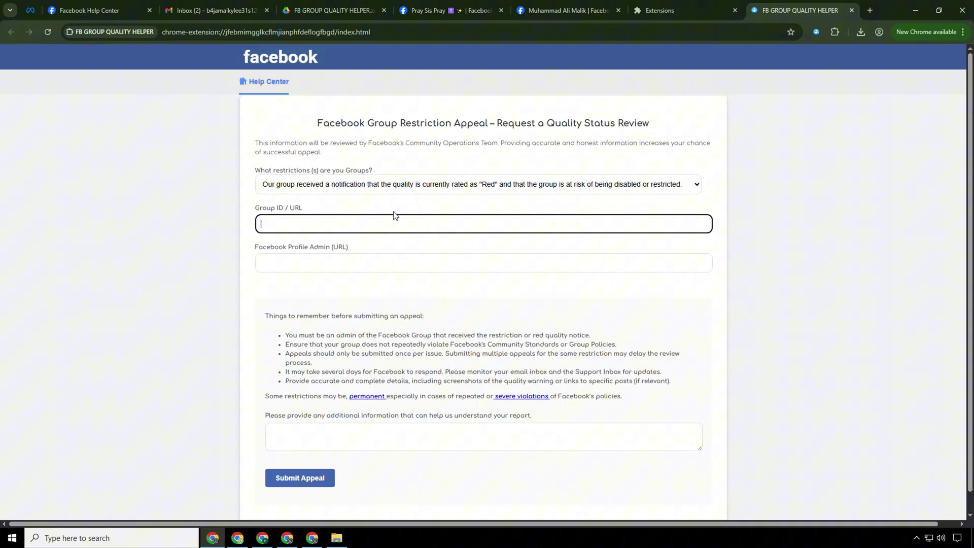
pyautogui.moveTo(248, 212); pyautogui.dragTo(315, 212)
pyautogui.click(478, 7)
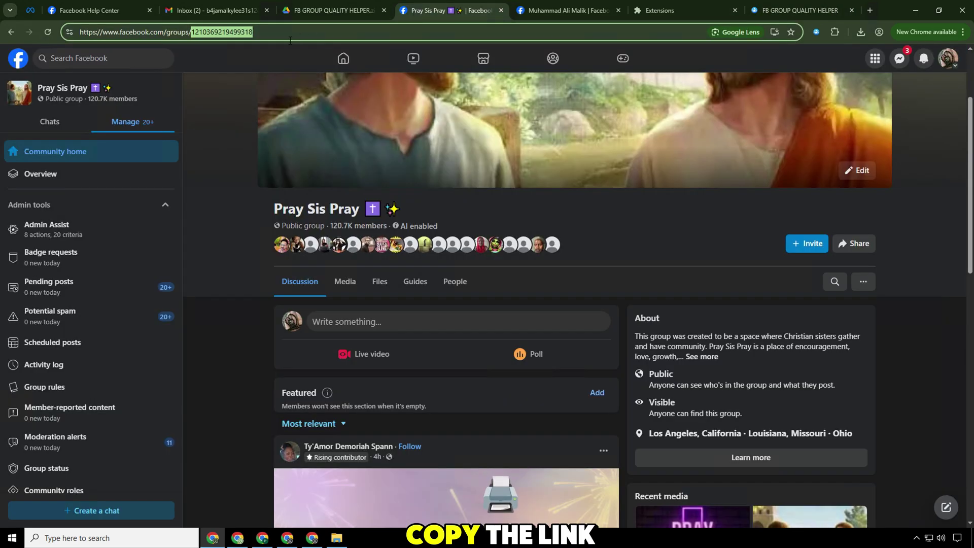
pyautogui.rightClick(290, 41)
pyautogui.click(321, 130)
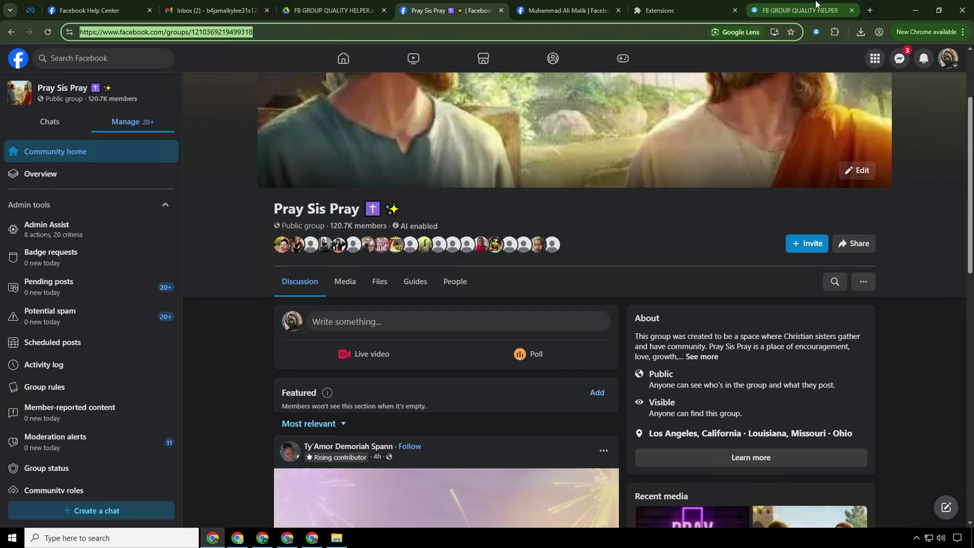
pyautogui.click(801, 10)
pyautogui.doubleClick(318, 224)
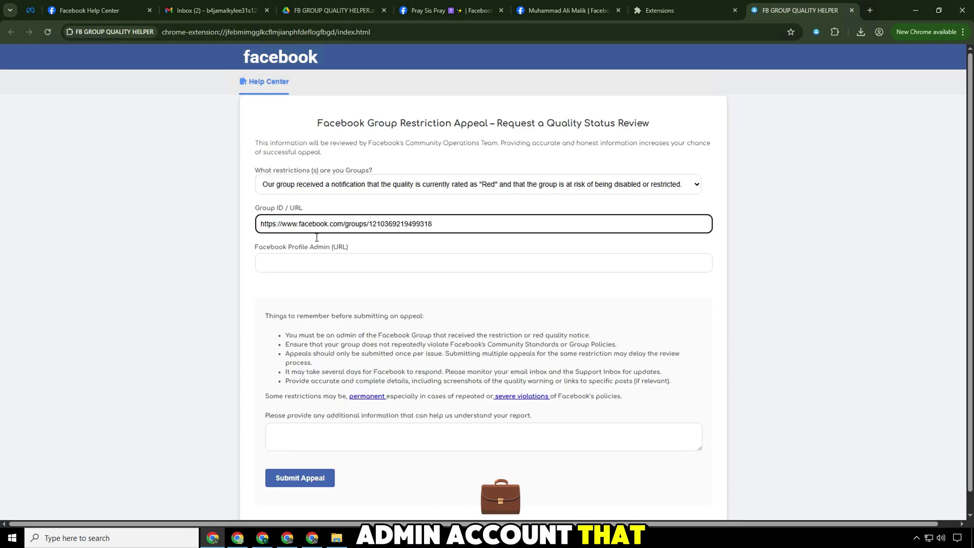
# - Reload the admin's member profile in the group and check its admin role for Pray Sis Pray
pyautogui.moveTo(324, 247); pyautogui.dragTo(339, 254)
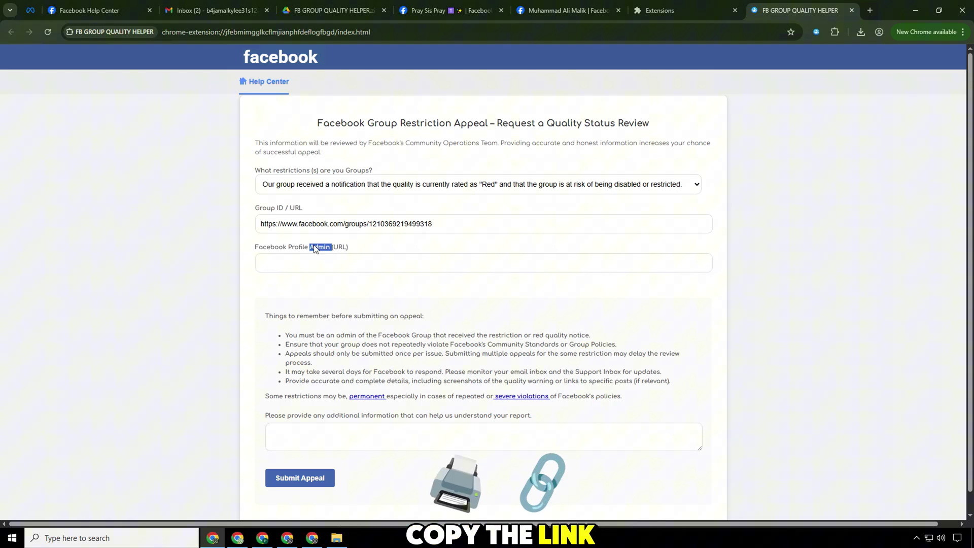
pyautogui.click(314, 262)
pyautogui.click(446, 10)
pyautogui.click(537, 11)
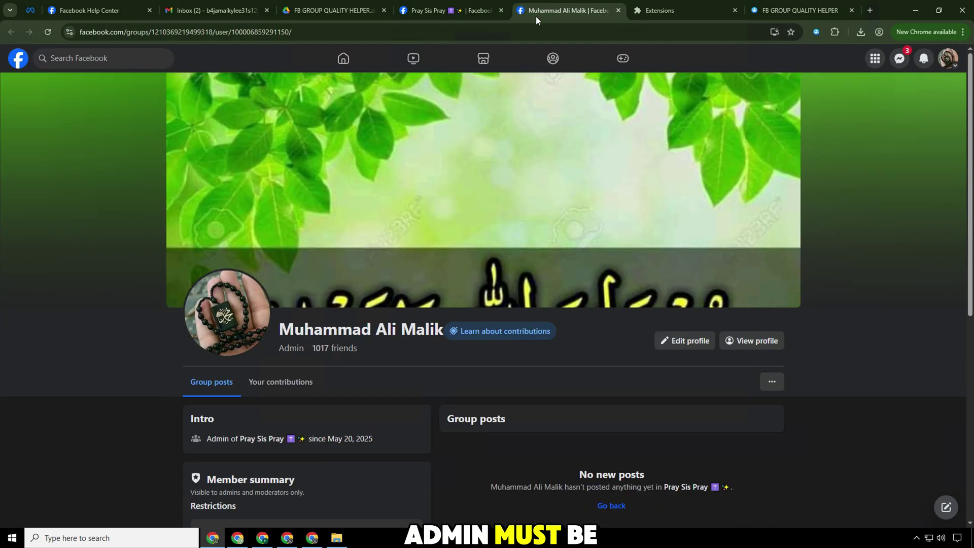
pyautogui.scroll(-1, 246, 265)
pyautogui.scroll(1, 246, 266)
pyautogui.click(46, 32)
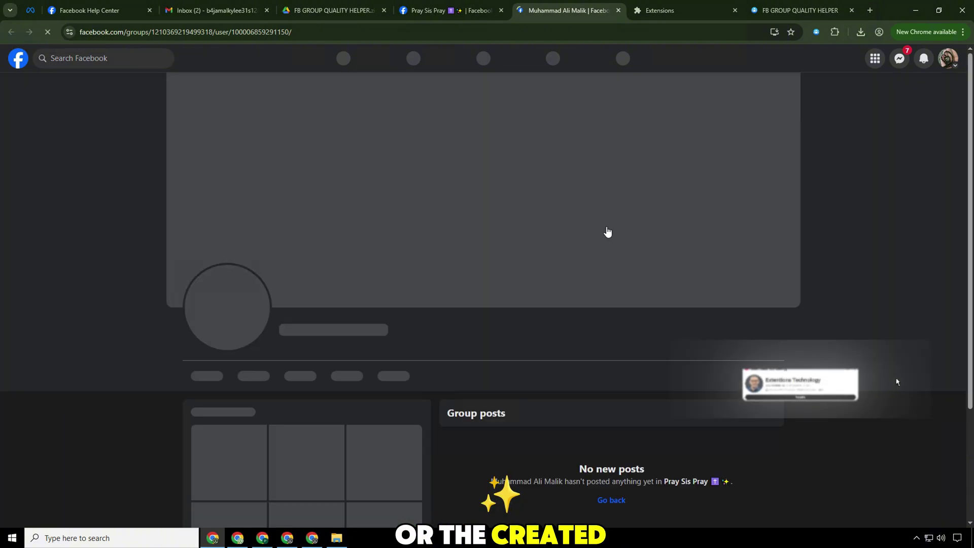
pyautogui.moveTo(211, 437); pyautogui.dragTo(369, 452)
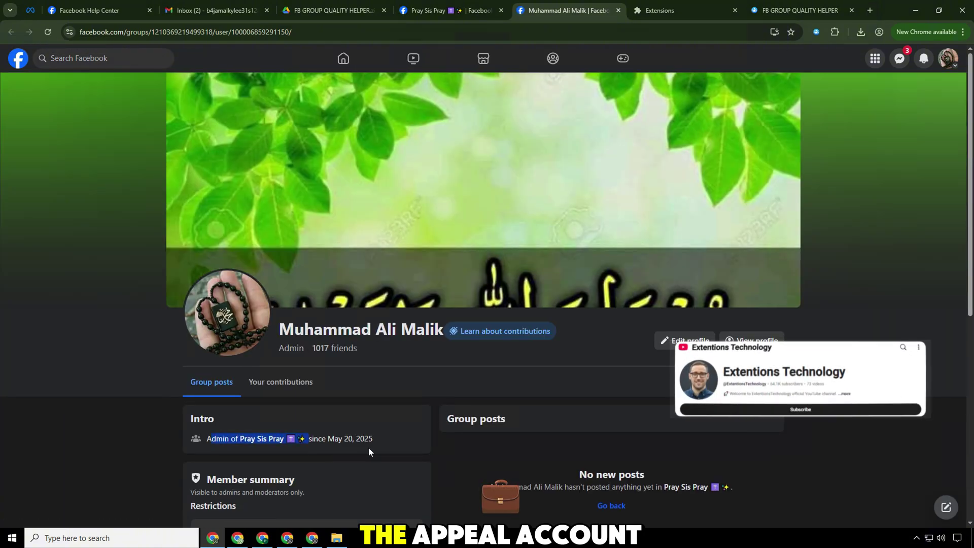
pyautogui.click(369, 448)
# - Open the admin's main Facebook profile, copy its URL and enter it as the Facebook Profile Admin (URL) in the appeal form
pyautogui.click(752, 340)
pyautogui.click(221, 32)
pyautogui.rightClick(222, 34)
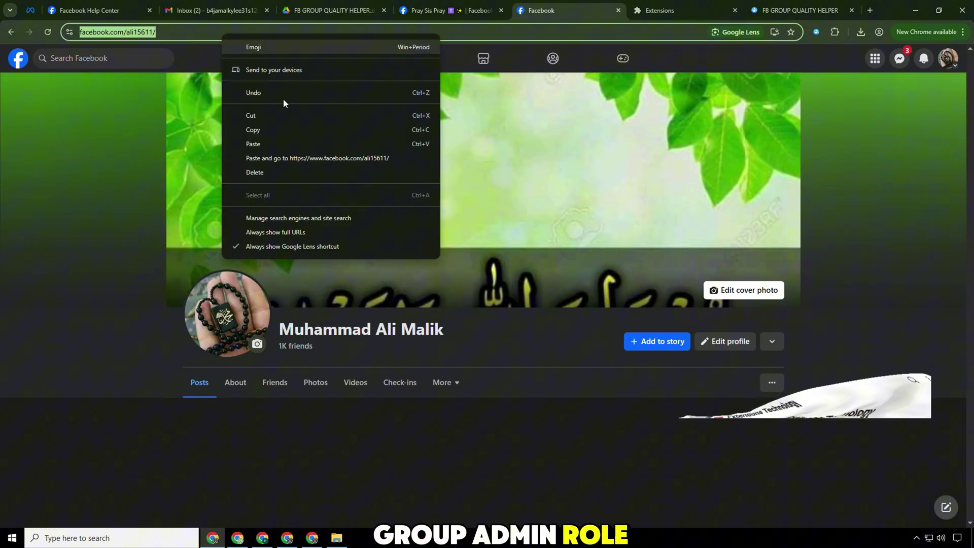
pyautogui.click(252, 129)
pyautogui.click(447, 11)
pyautogui.click(800, 11)
pyautogui.click(397, 271)
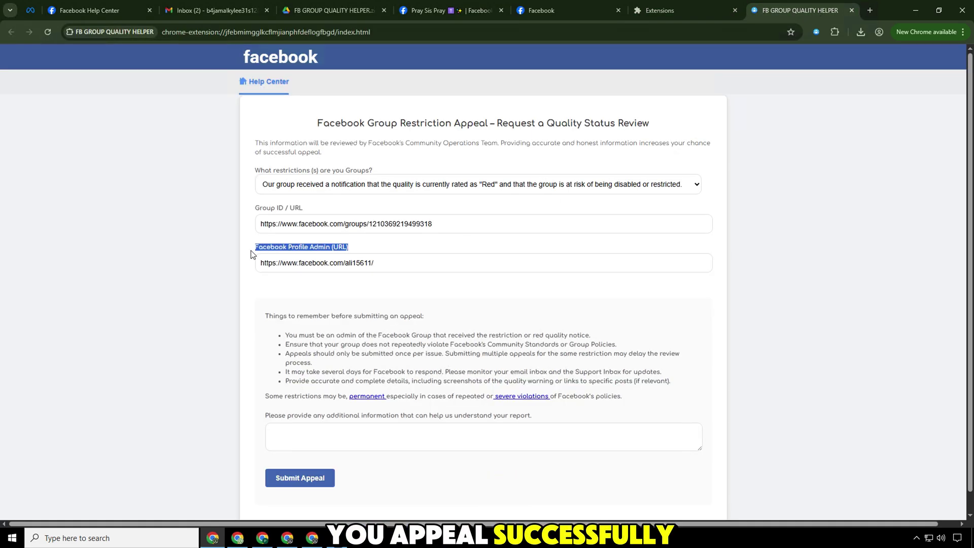
# - Read the reminders for submitting an appeal and make the additional information box taller
pyautogui.moveTo(264, 315); pyautogui.dragTo(631, 398)
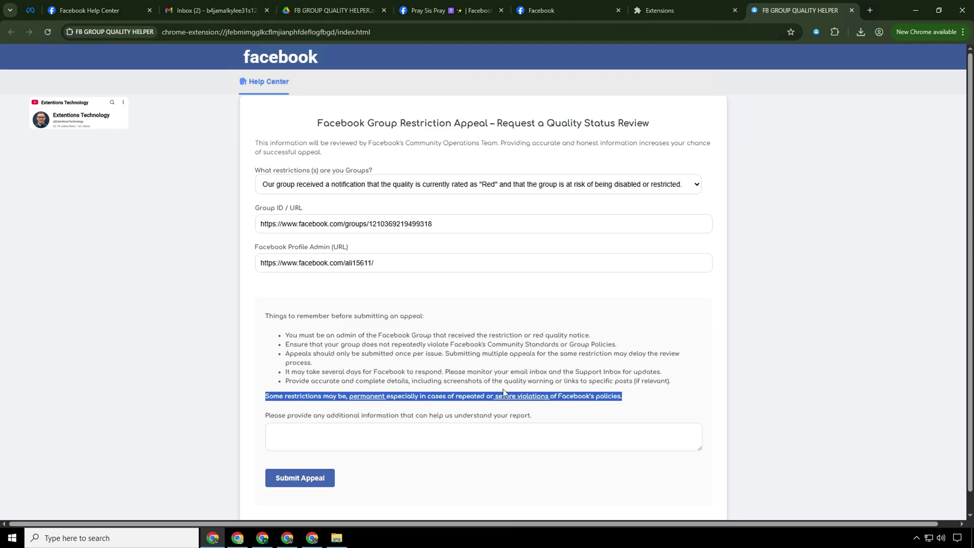
pyautogui.moveTo(257, 420); pyautogui.dragTo(546, 409)
pyautogui.click(556, 414)
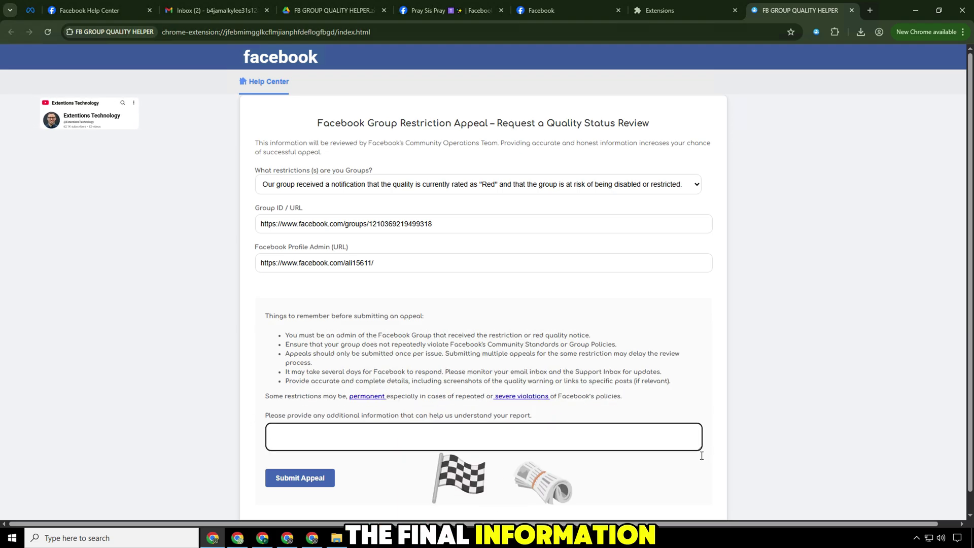
pyautogui.moveTo(702, 466); pyautogui.dragTo(697, 510)
pyautogui.scroll(-2, 657, 426)
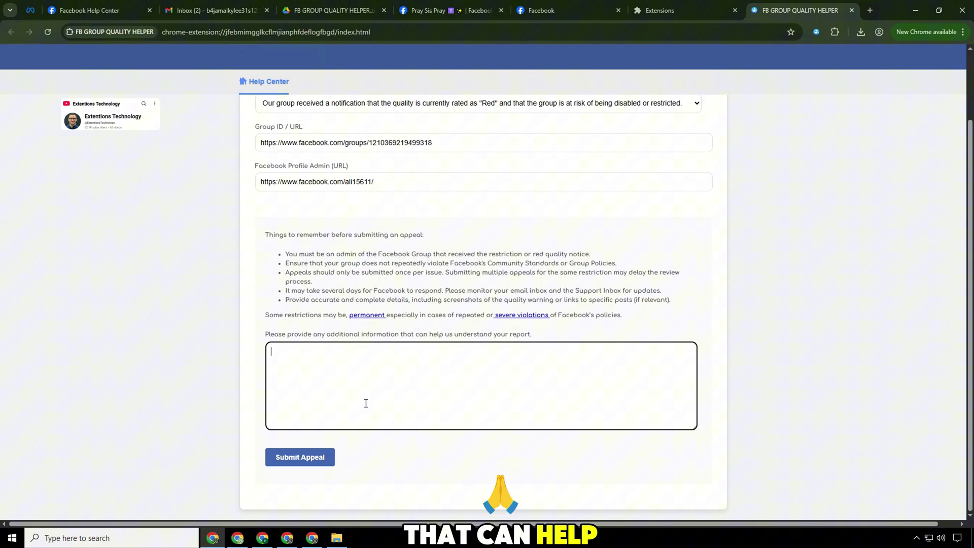
# - Copy the whole message from the "Describe the Issue" text file and paste it into the additional information box
pyautogui.click(339, 543)
pyautogui.click(573, 212)
pyautogui.rightClick(565, 215)
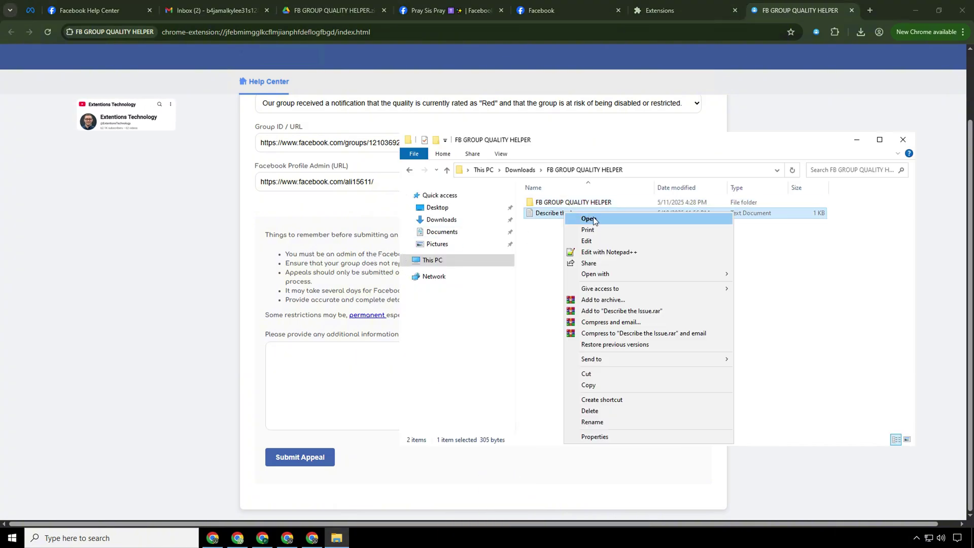
pyautogui.click(588, 219)
pyautogui.hotkey('ctrl', 'a')
pyautogui.hotkey('ctrl', 'c')
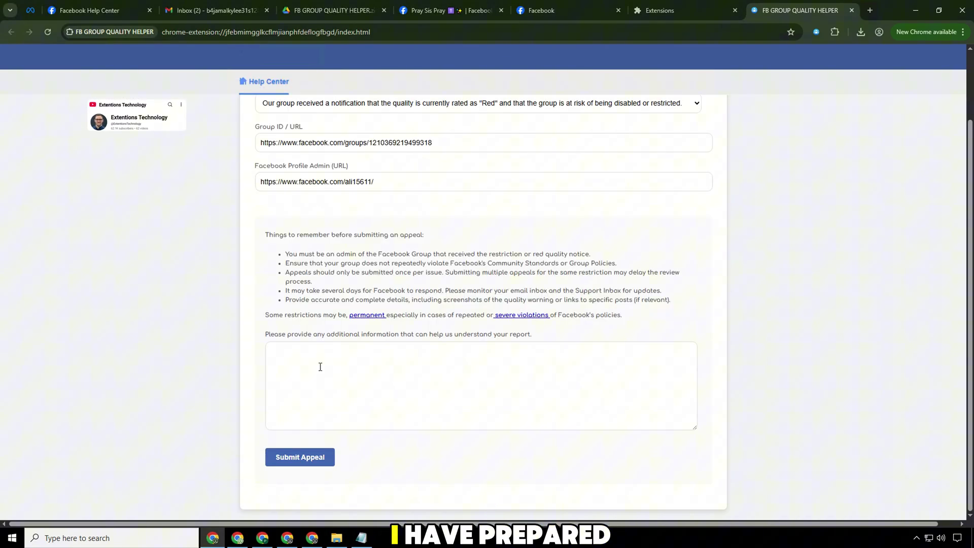
pyautogui.click(326, 369)
pyautogui.hotkey('ctrl', 'v')
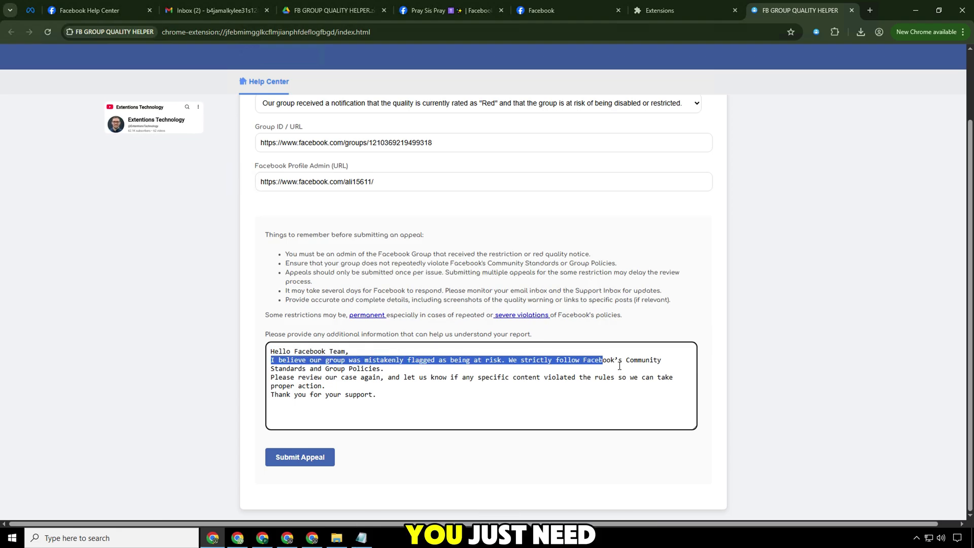
# - Review the pasted appeal message and submit the appeal
pyautogui.moveTo(271, 394); pyautogui.dragTo(271, 380)
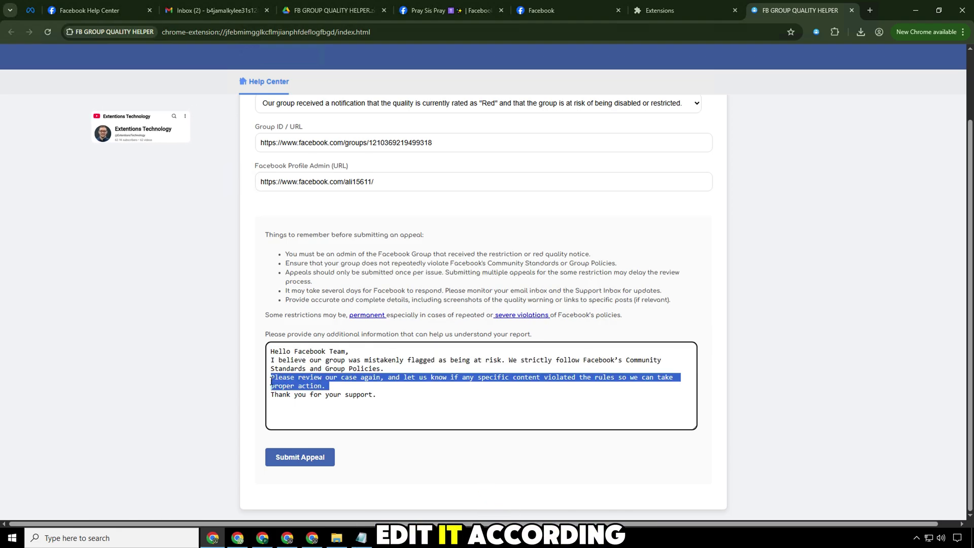
pyautogui.moveTo(389, 399); pyautogui.dragTo(274, 399)
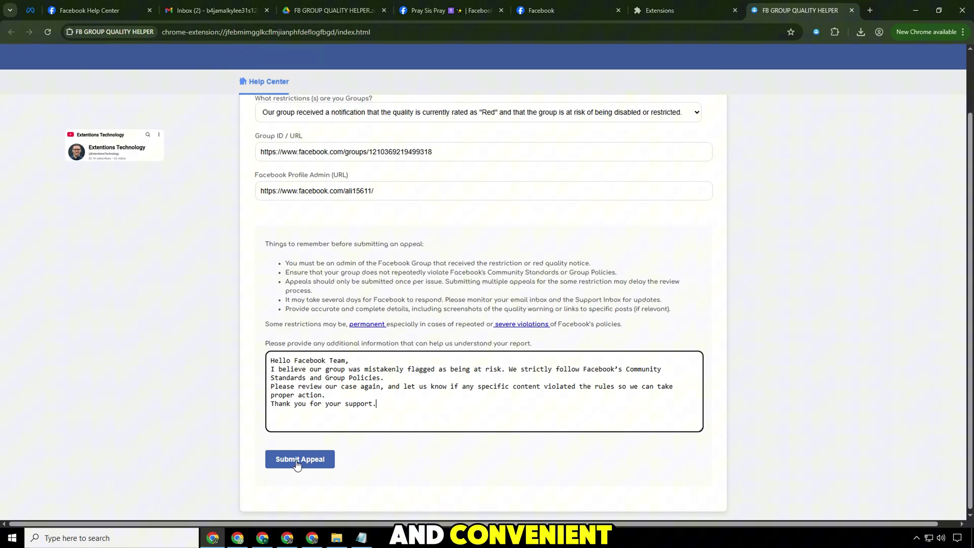
pyautogui.click(297, 464)
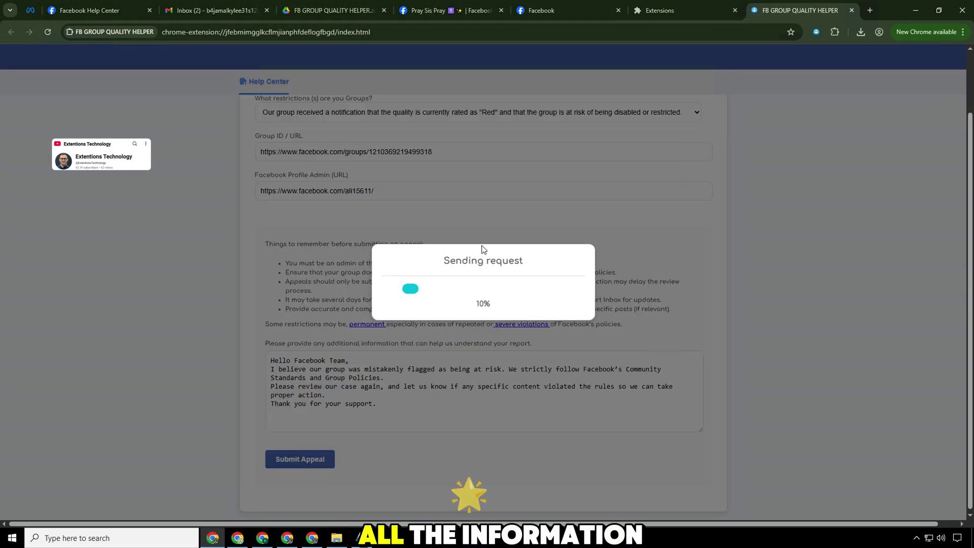
# - Follow the sending progress of the appeal request and read the result message
pyautogui.doubleClick(481, 260)
pyautogui.click(502, 299)
pyautogui.moveTo(474, 303); pyautogui.dragTo(509, 303)
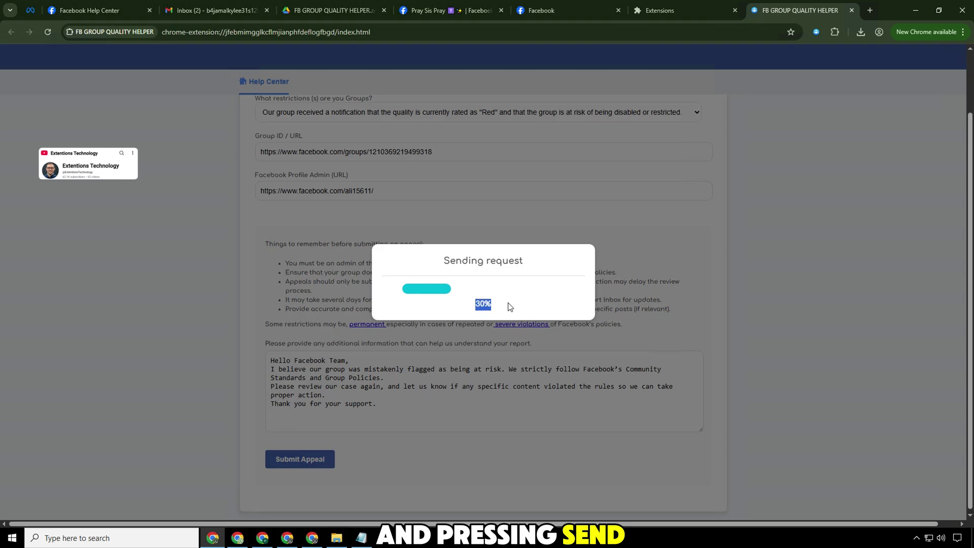
pyautogui.click(458, 274)
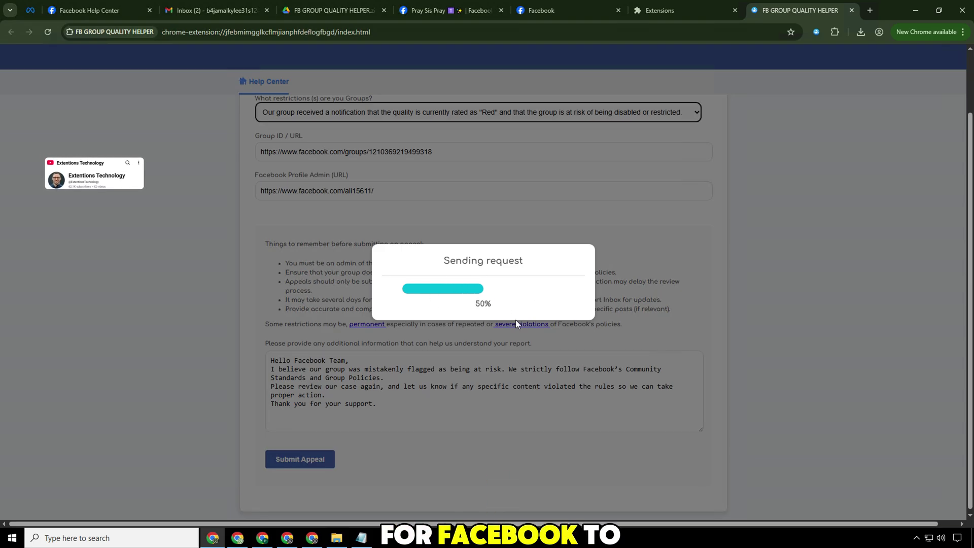
pyautogui.scroll(2, 496, 311)
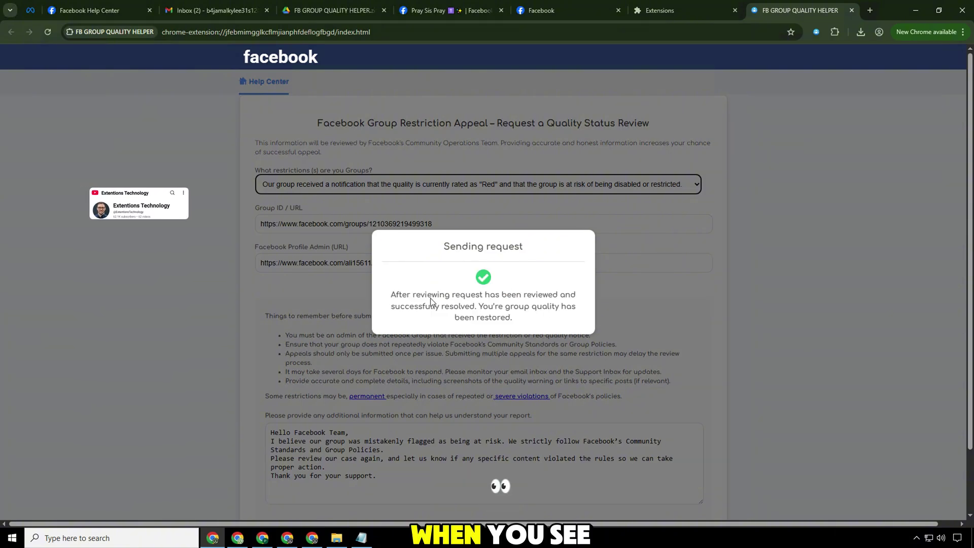
pyautogui.moveTo(391, 296); pyautogui.dragTo(539, 318)
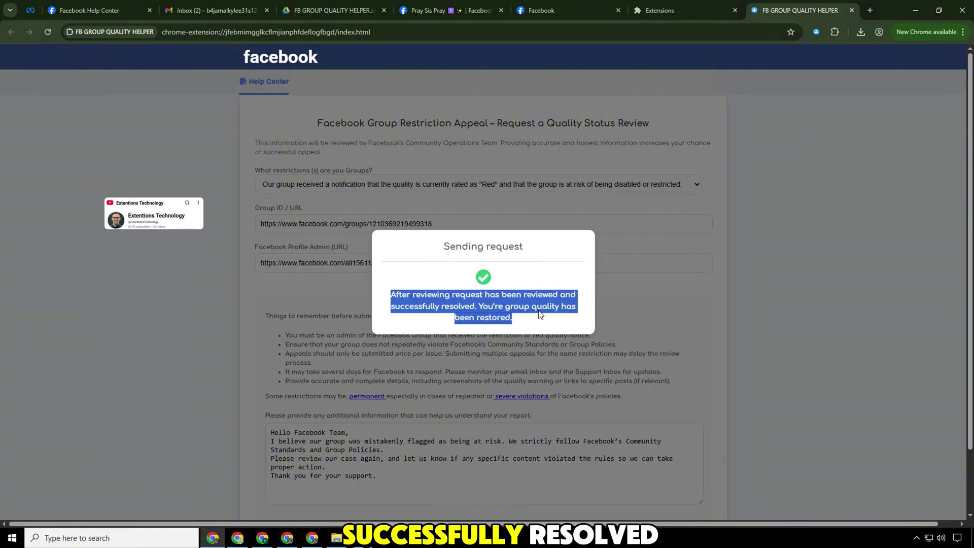
pyautogui.click(496, 311)
pyautogui.moveTo(479, 307); pyautogui.dragTo(526, 314)
pyautogui.click(526, 294)
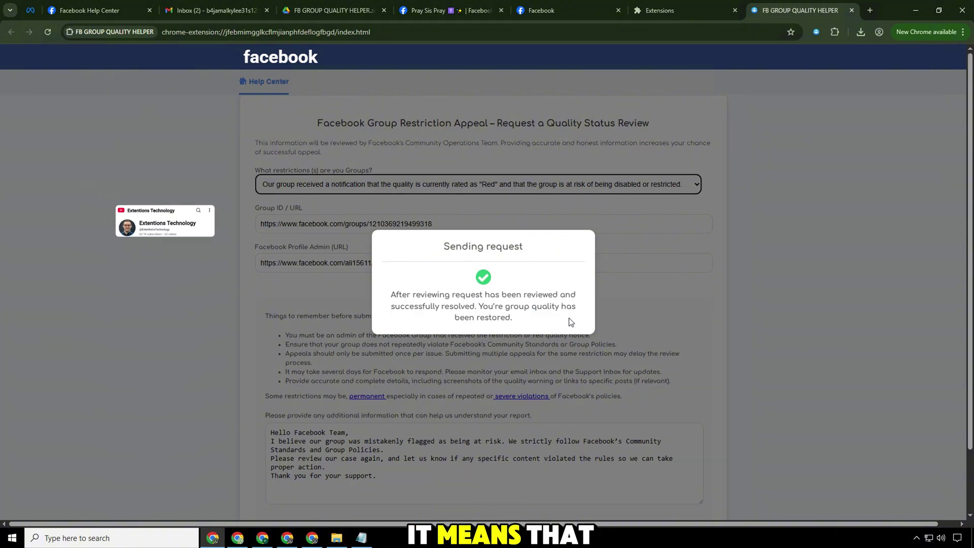
pyautogui.scroll(-2, 525, 279)
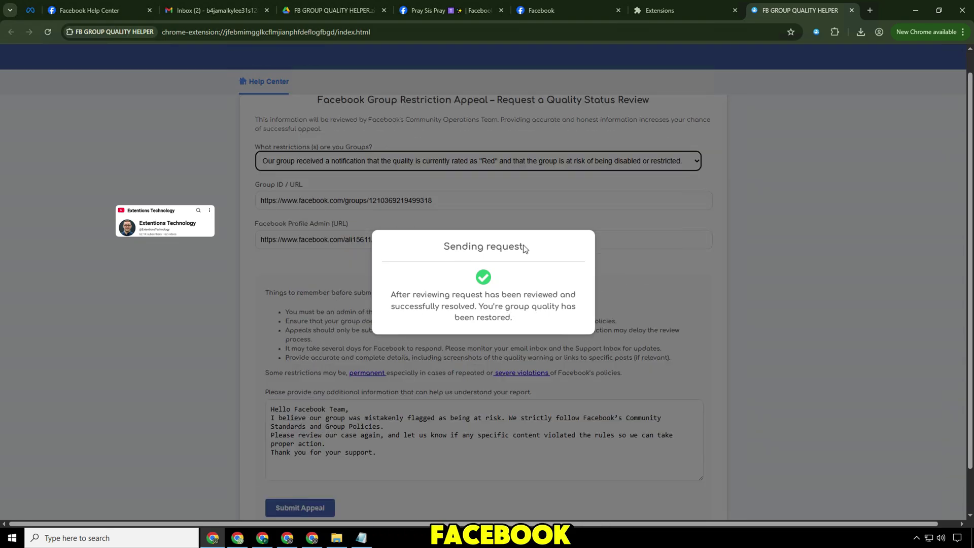
pyautogui.scroll(1, 440, 171)
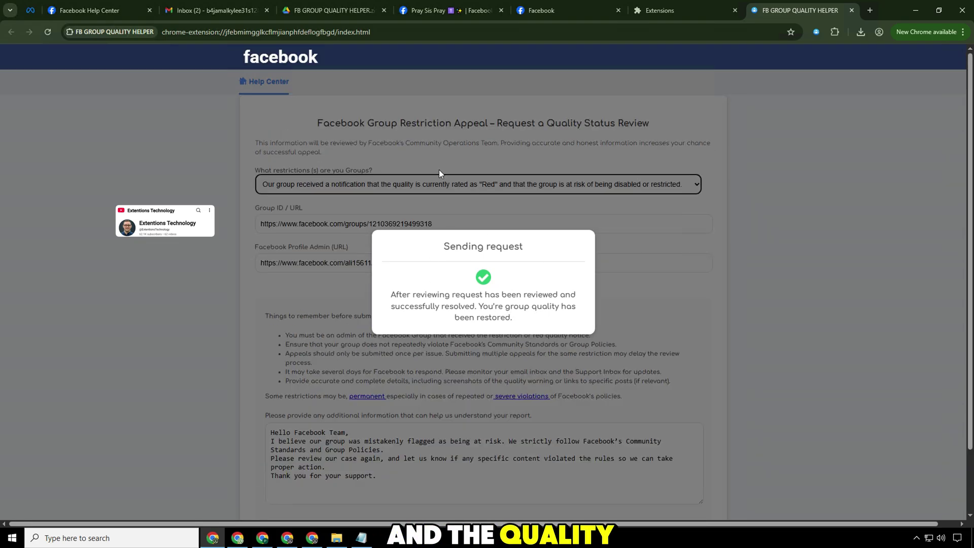
# - Go back to the Pray Sis Pray group page and reload it
pyautogui.click(420, 7)
pyautogui.scroll(-5, 330, 277)
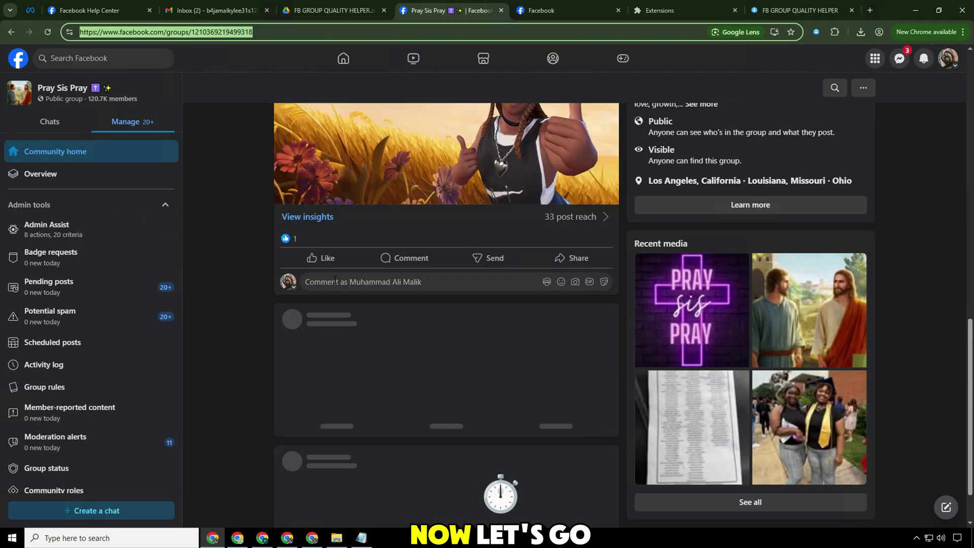
pyautogui.scroll(10, 333, 275)
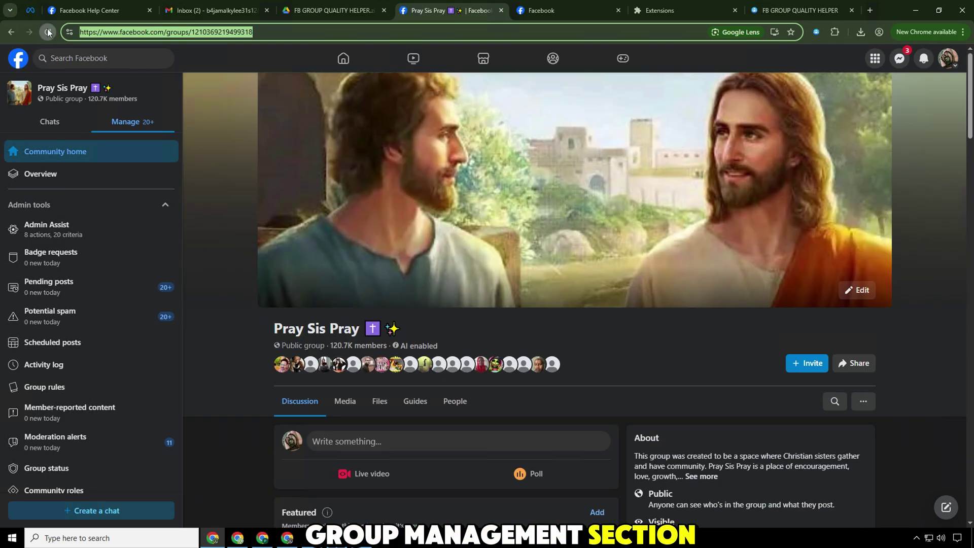
pyautogui.click(48, 32)
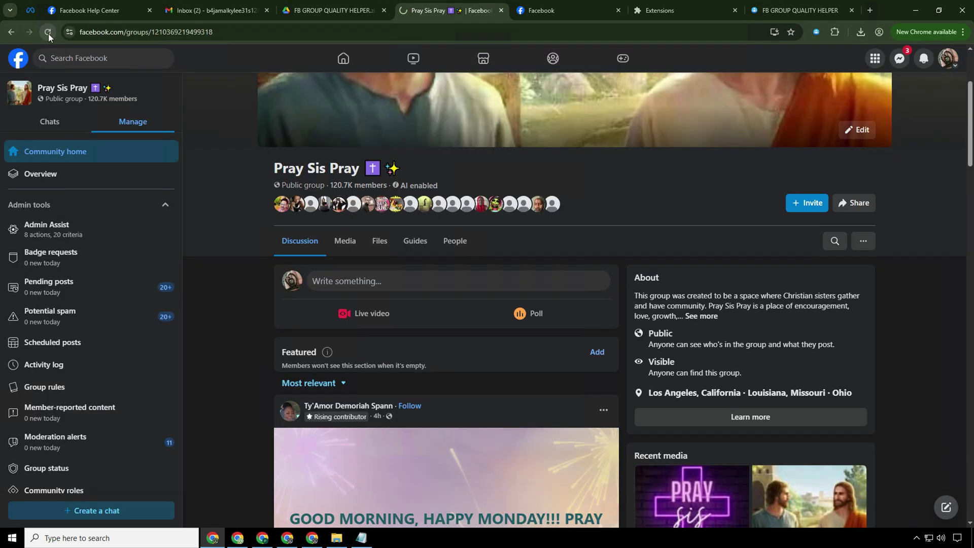
pyautogui.click(48, 33)
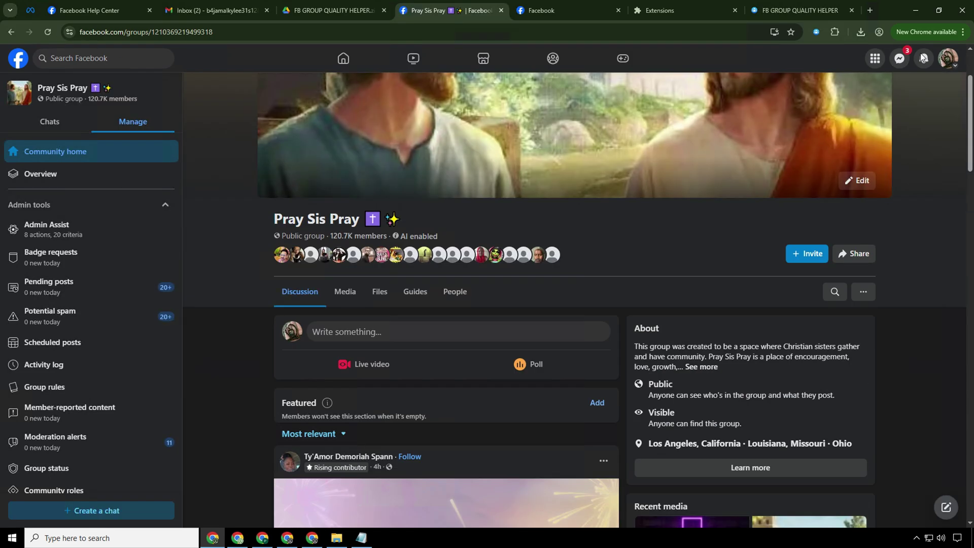
# - Open the Facebook notifications and examine the newest ones about the group's quality and its return to Facebook
pyautogui.click(926, 58)
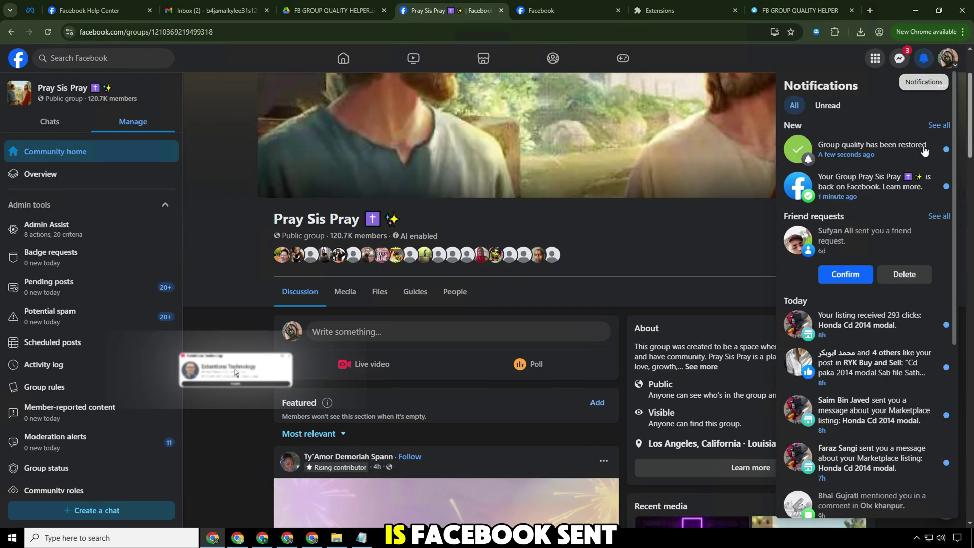
pyautogui.click(931, 188)
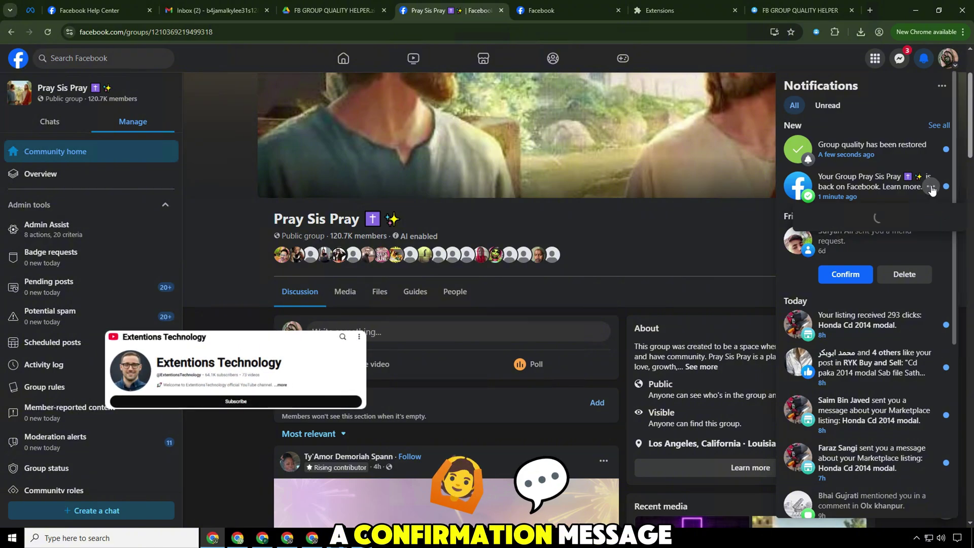
pyautogui.click(931, 187)
pyautogui.moveTo(931, 157)
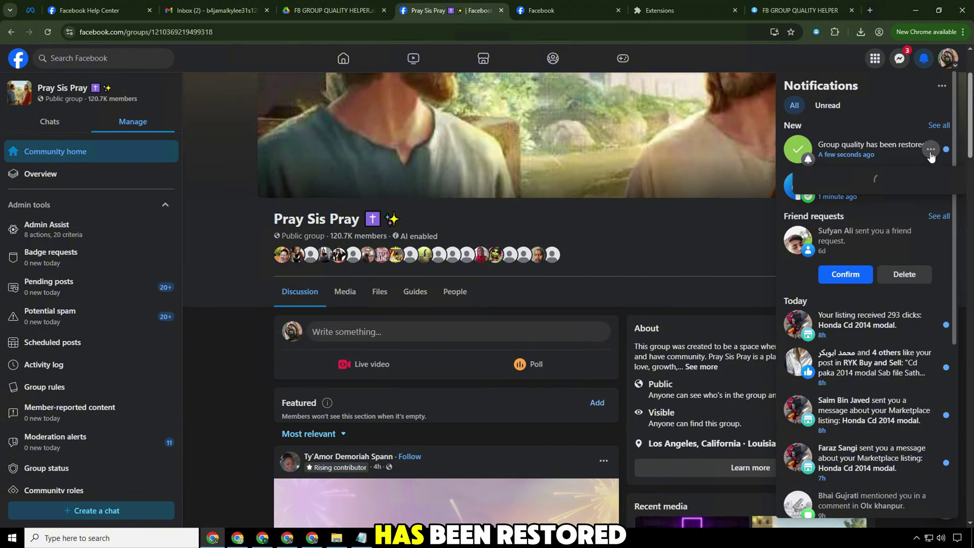
pyautogui.click(889, 175)
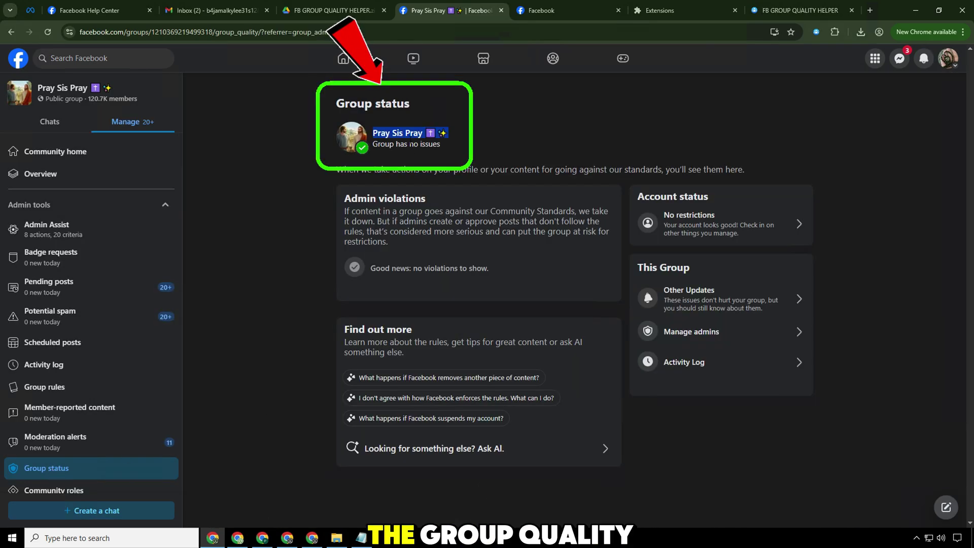
# - Examine the group's state on the Group status page and read its Other Updates, closing them when done
pyautogui.moveTo(409, 152); pyautogui.dragTo(374, 147)
pyautogui.click(437, 150)
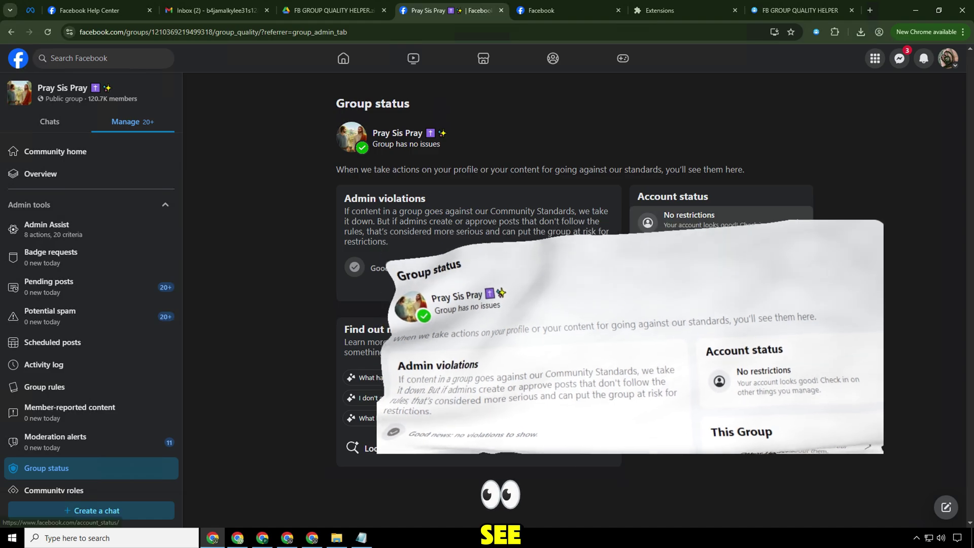
pyautogui.click(701, 291)
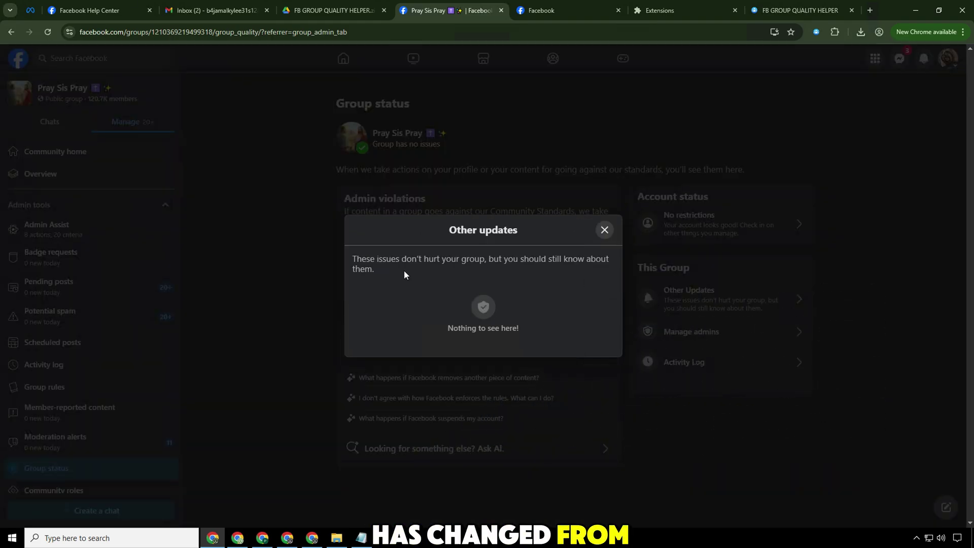
pyautogui.tripleClick(441, 252)
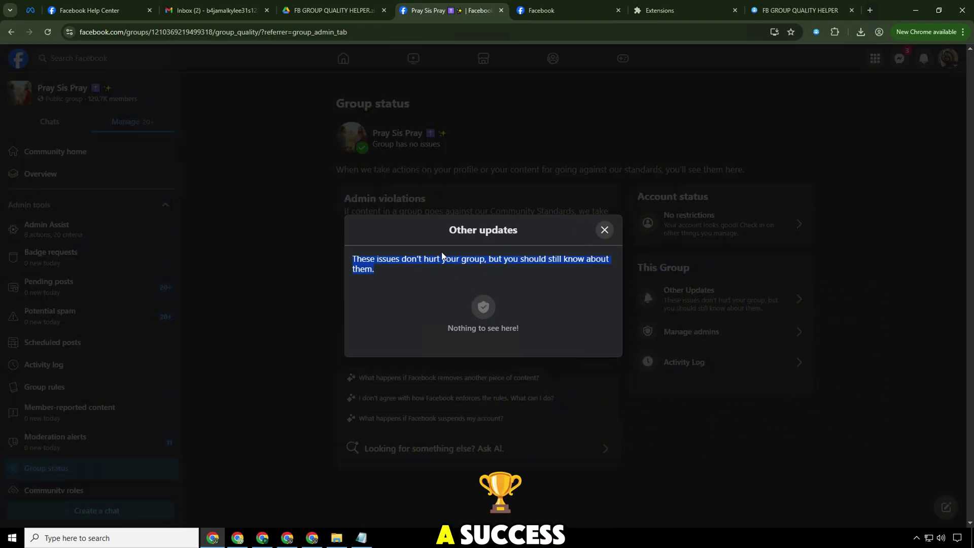
pyautogui.click(487, 252)
pyautogui.click(604, 229)
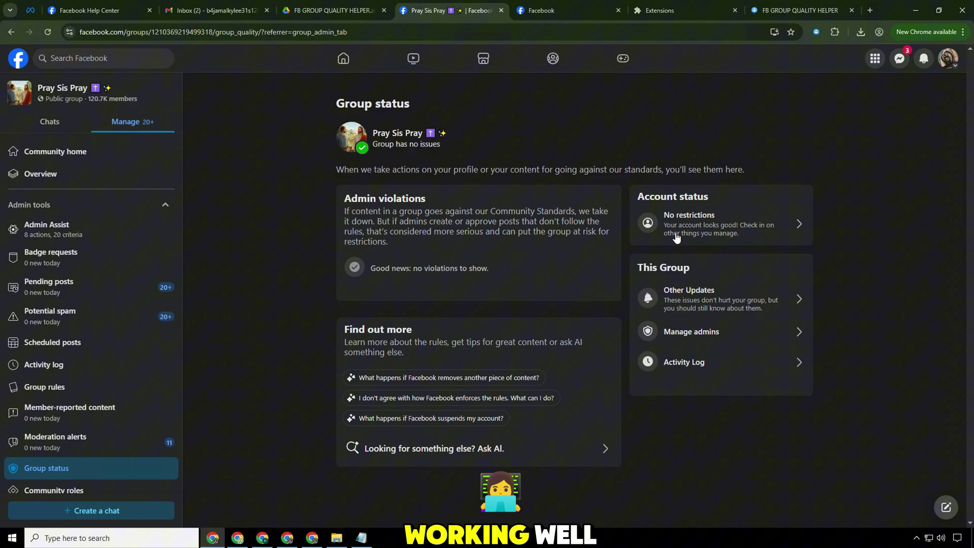